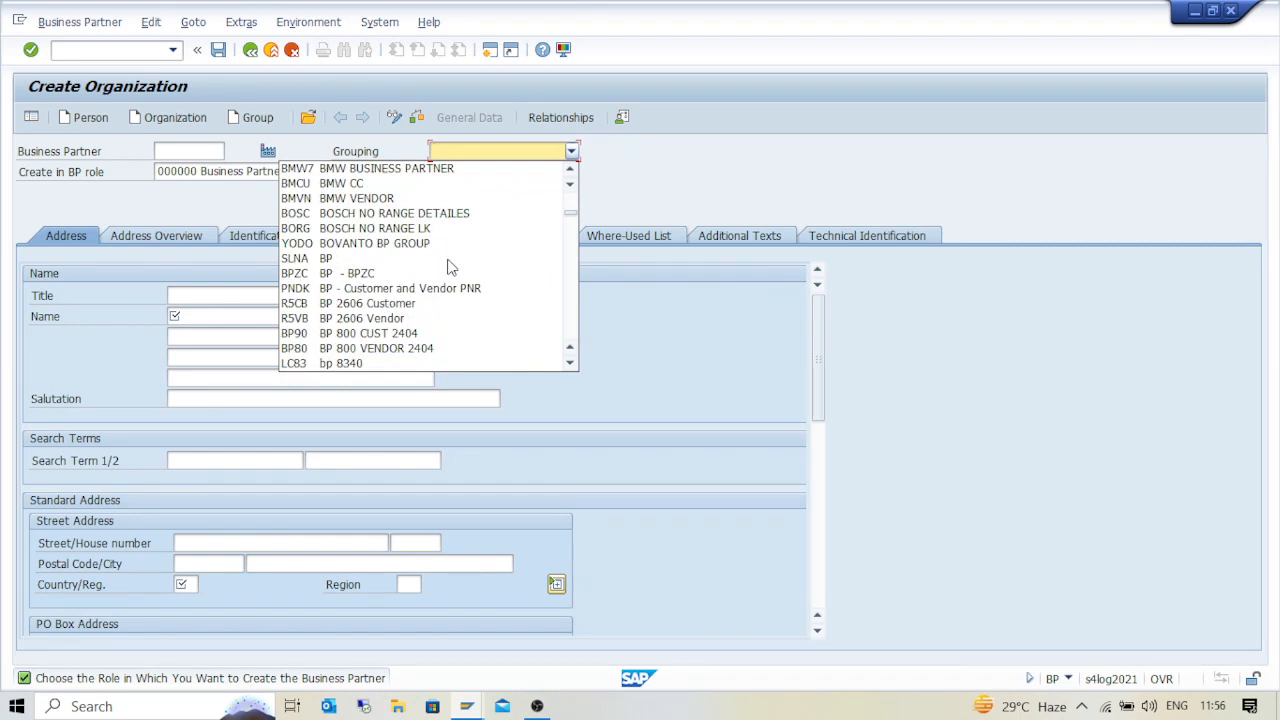
Choose grouping 0001 Internal Number Assignment and keep role 000000 Business Partner (Gen.)
key(Down)
key(Down)
key(Down)
key(Down)
key(Down)
key(Down)
key(Down)
key(Down)
key(Down)
key(Down)
key(Down)
key(Down)
key(Down)
key(Down)
key(Down)
key(Down)
key(Down)
key(Down)
key(Down)
key(Down)
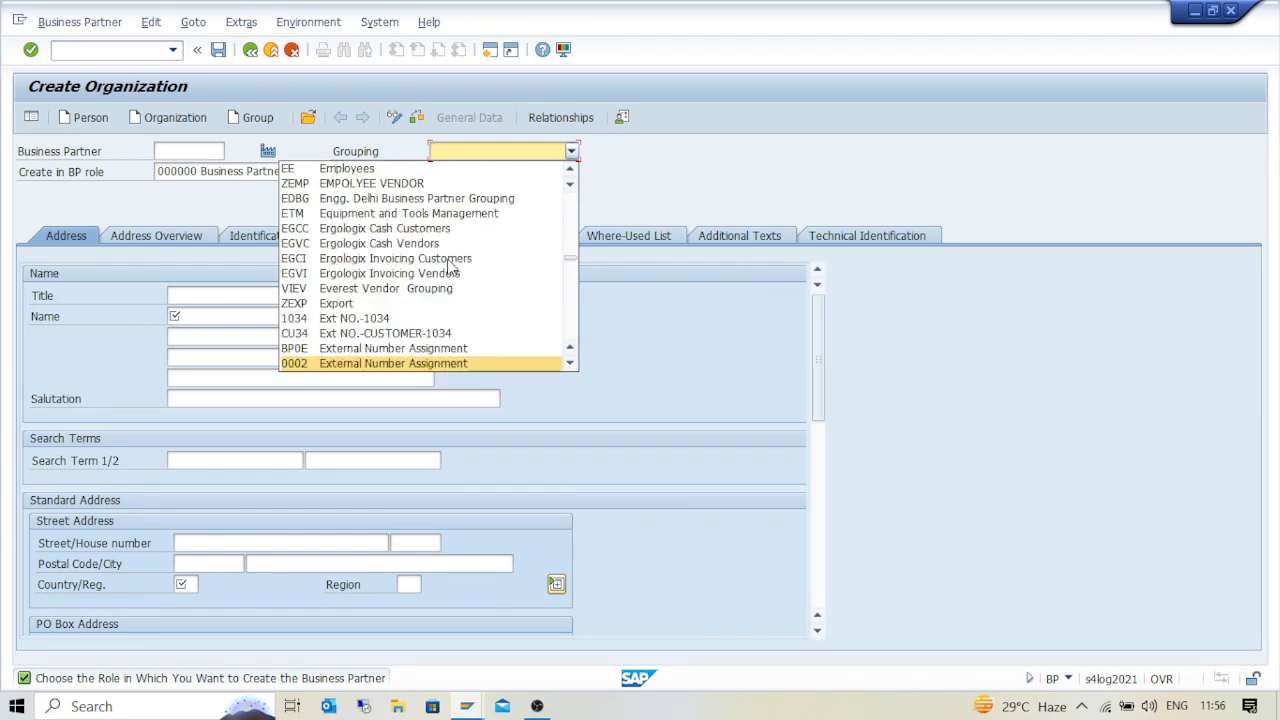
key(Down)
key(Down)
key(Down)
key(Down)
key(Down)
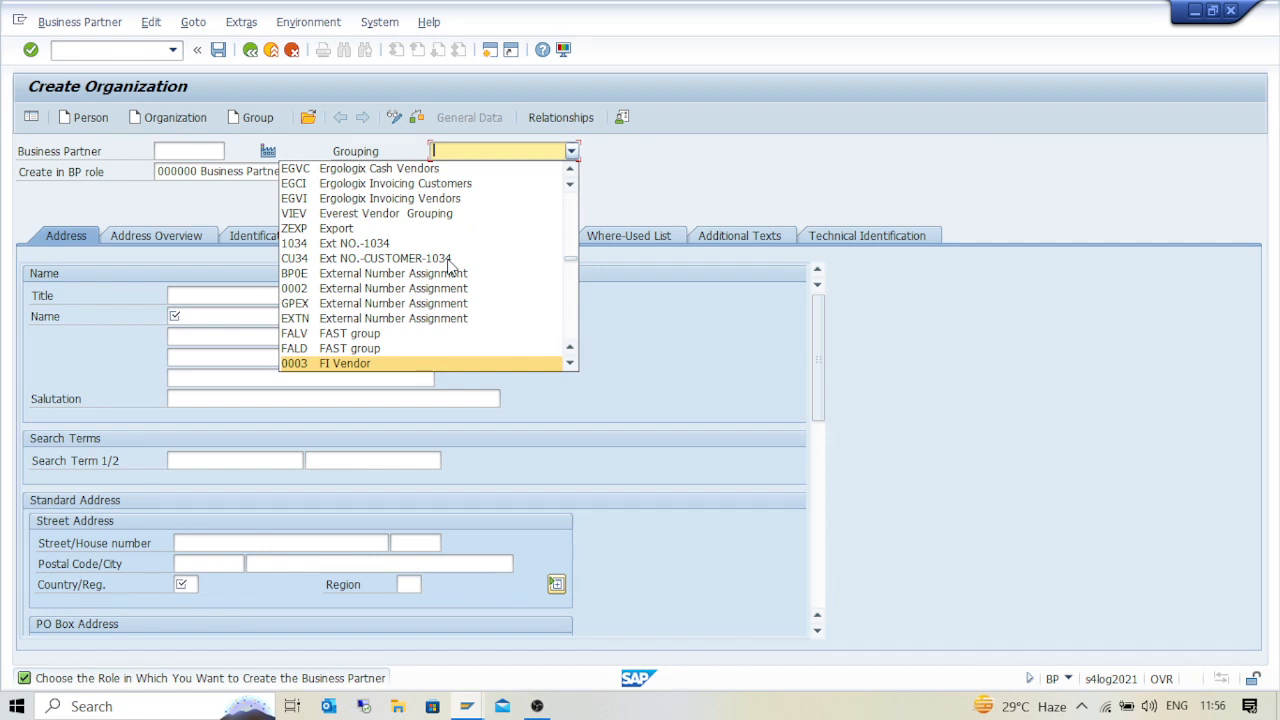
scroll(410, 320, down, 2)
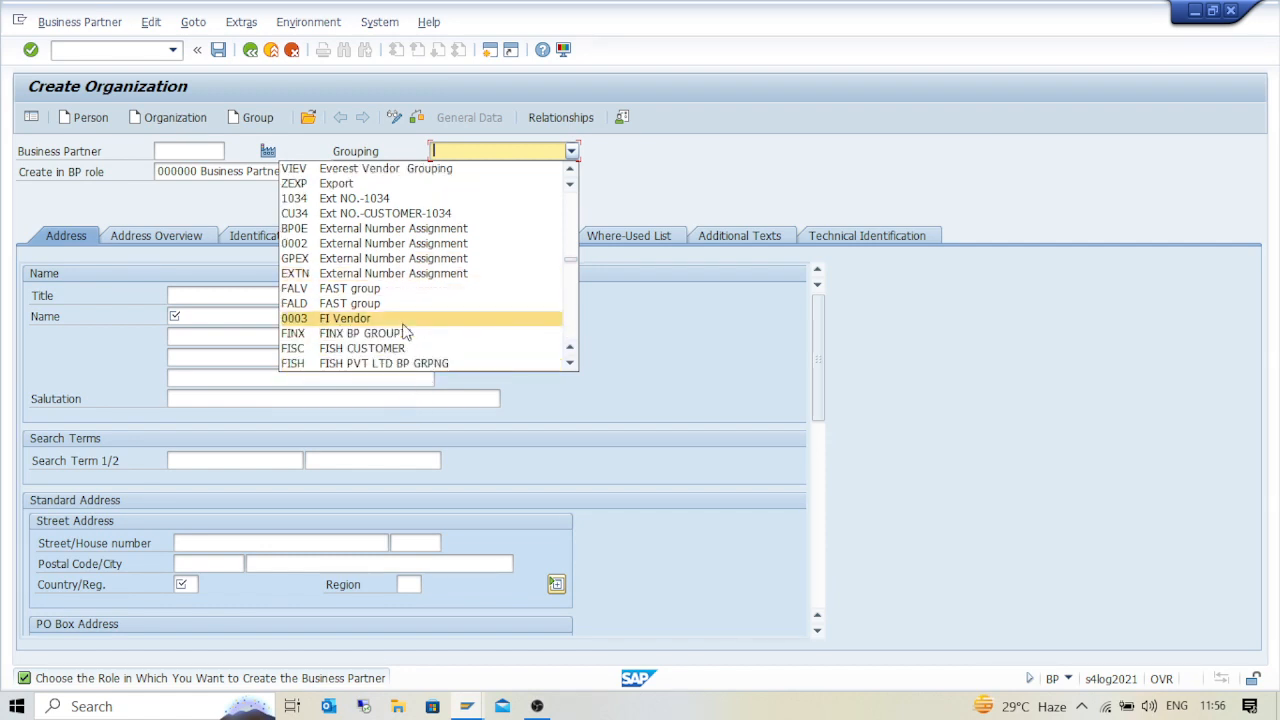
scroll(406, 330, down, 2)
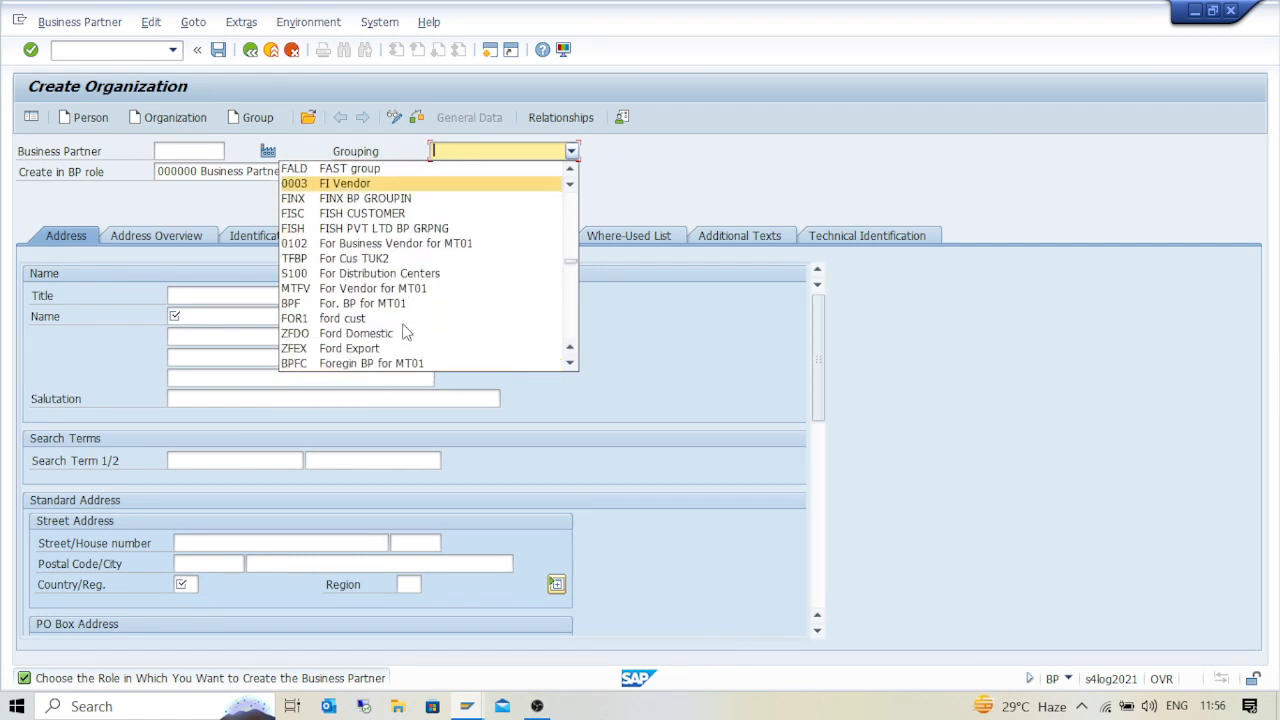
scroll(406, 332, down, 1)
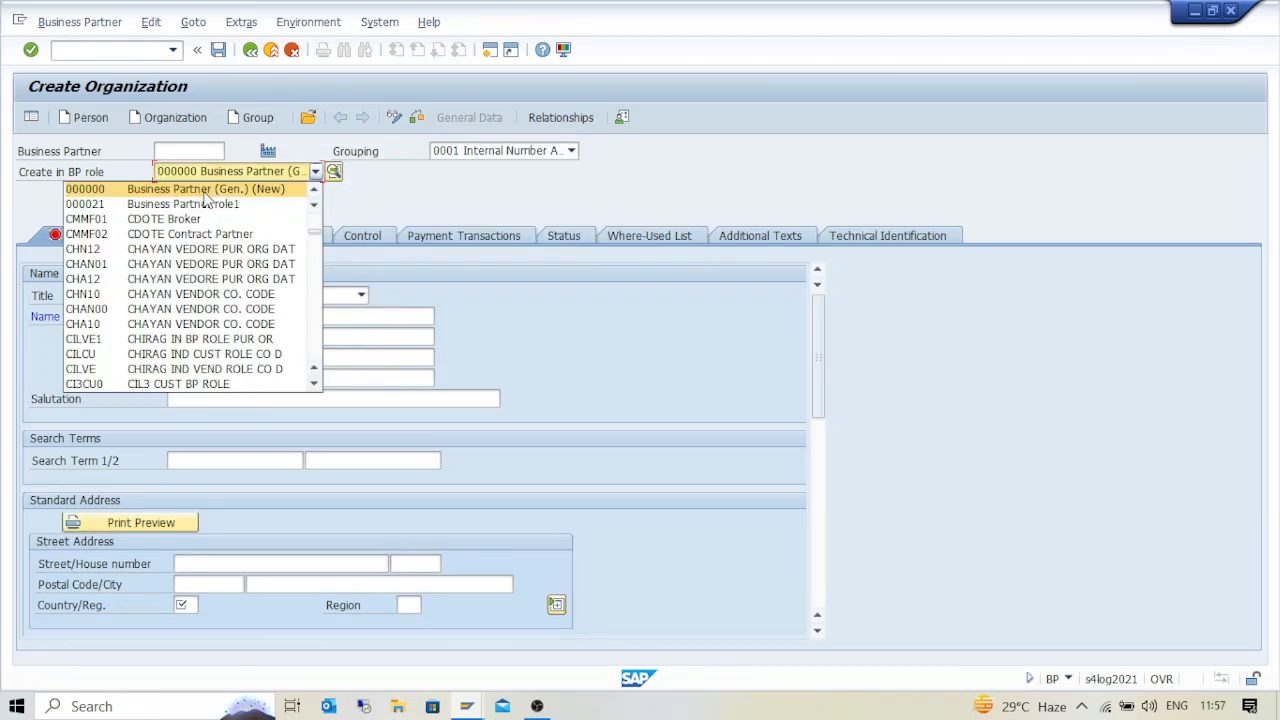
click(205, 193)
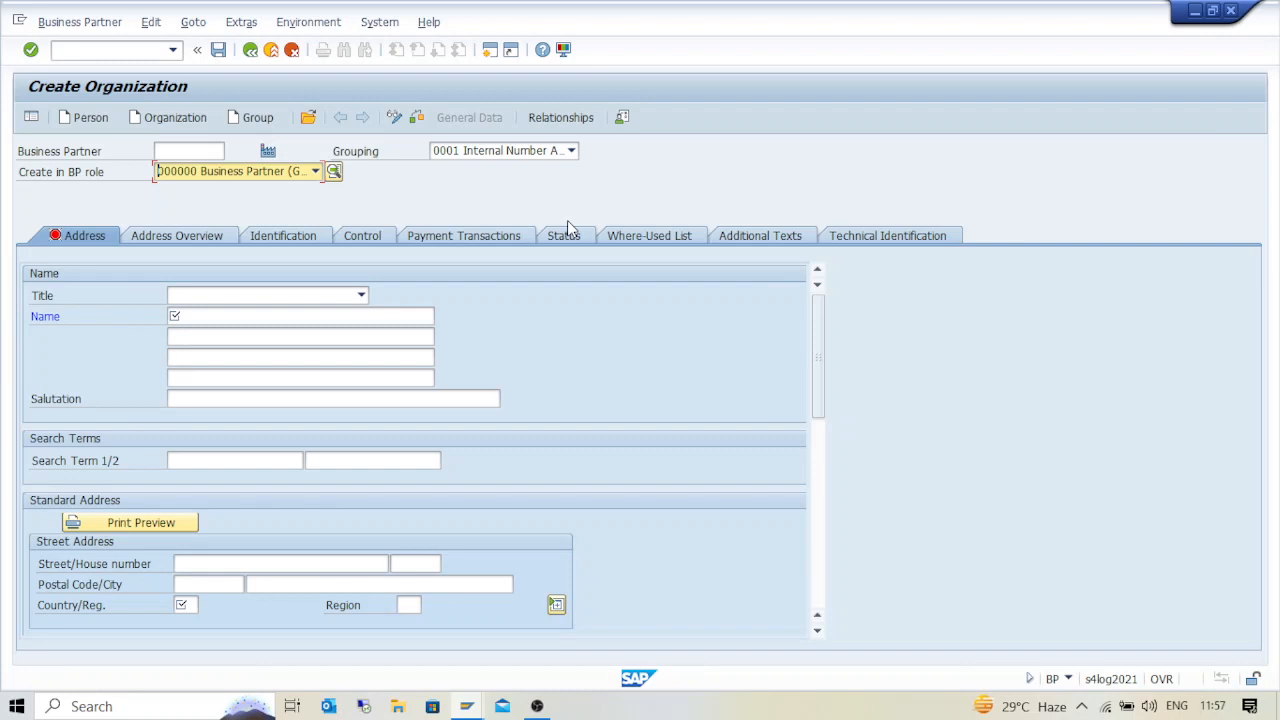
Enter the organization name ABC Industries
click(213, 316)
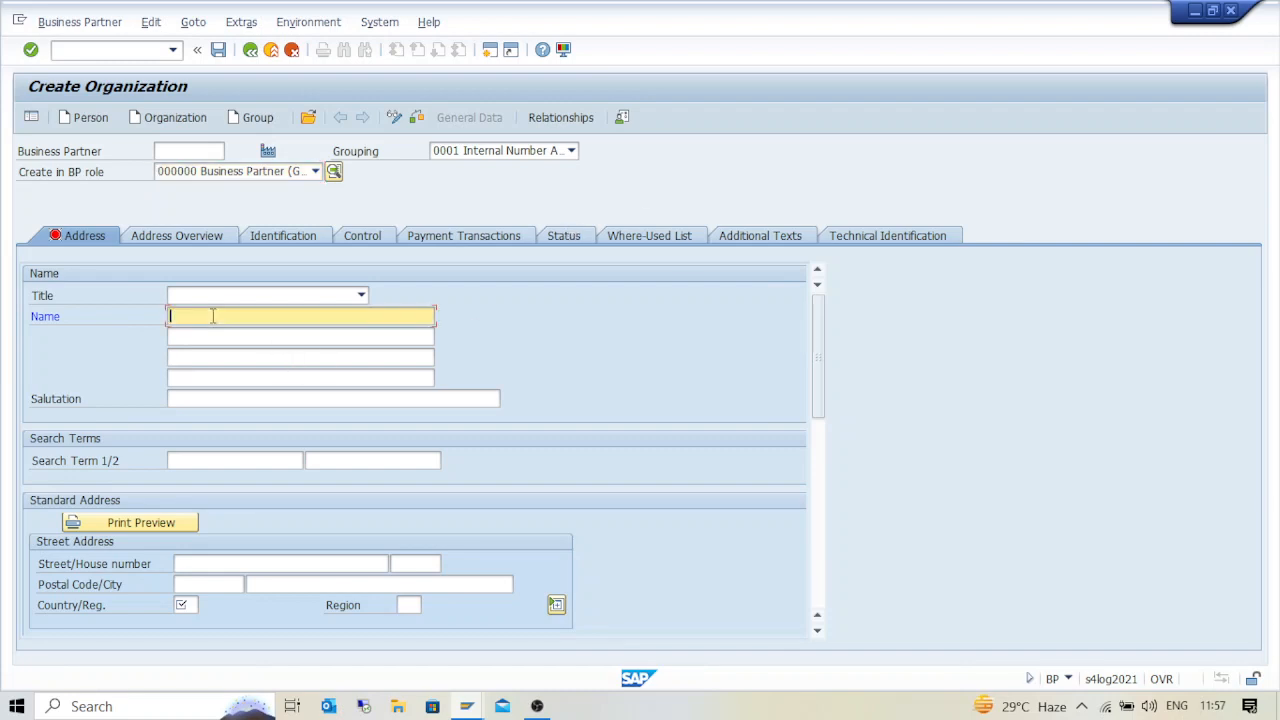
text(ABC Industries)
key(Return)
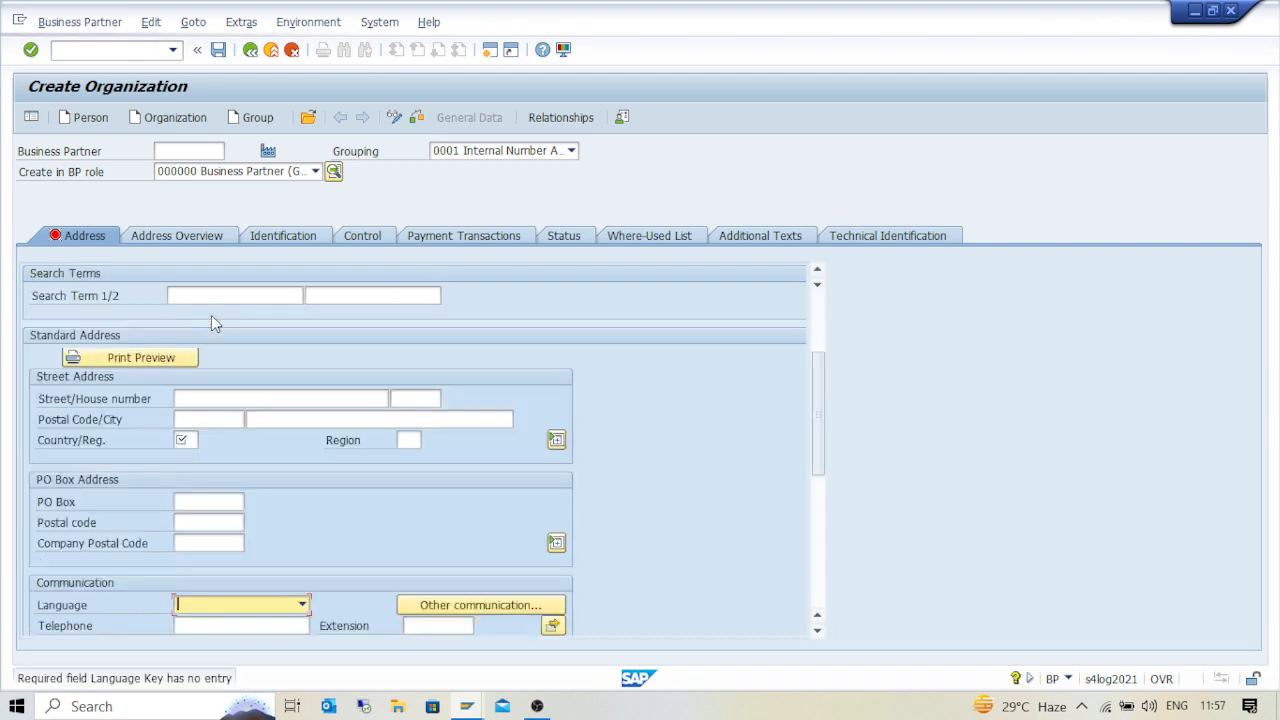
Enter street Mahatma gandhi Rd, postal code 411004, country India and region 13 (Maharashtra)
click(185, 442)
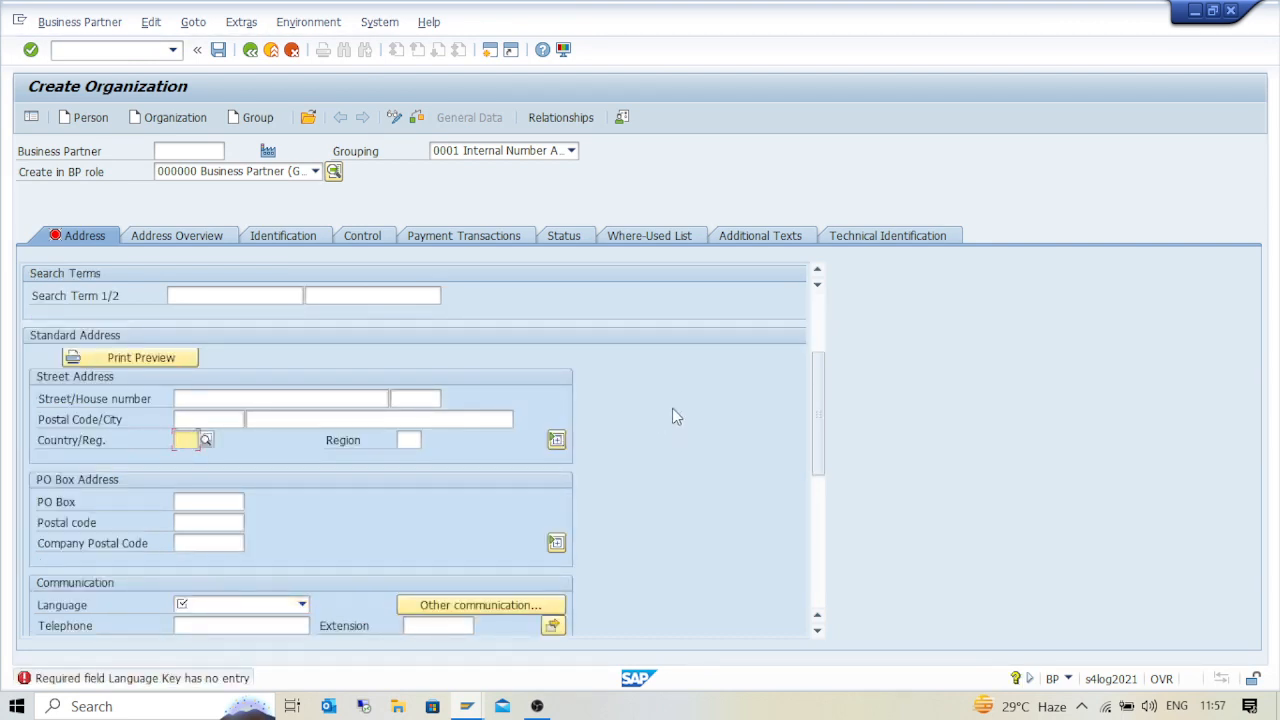
click(214, 398)
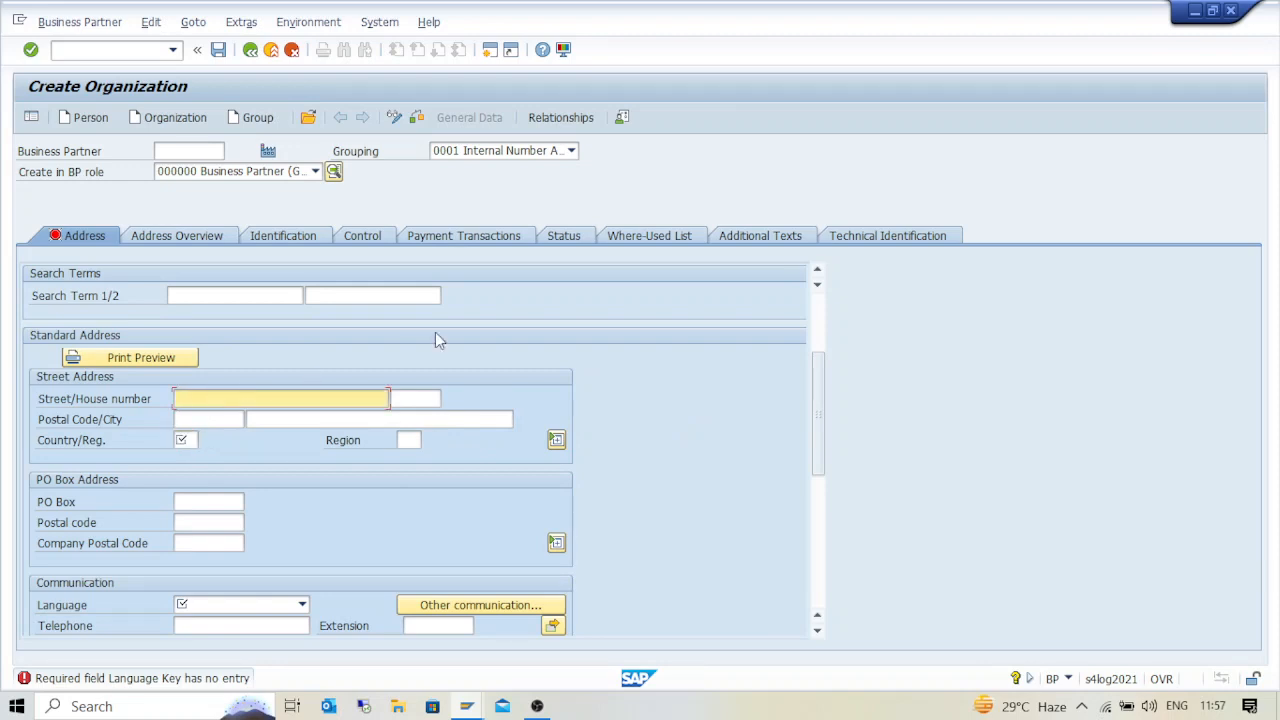
text(Mahatma gandhi Rd)
key(Tab)
key(Tab)
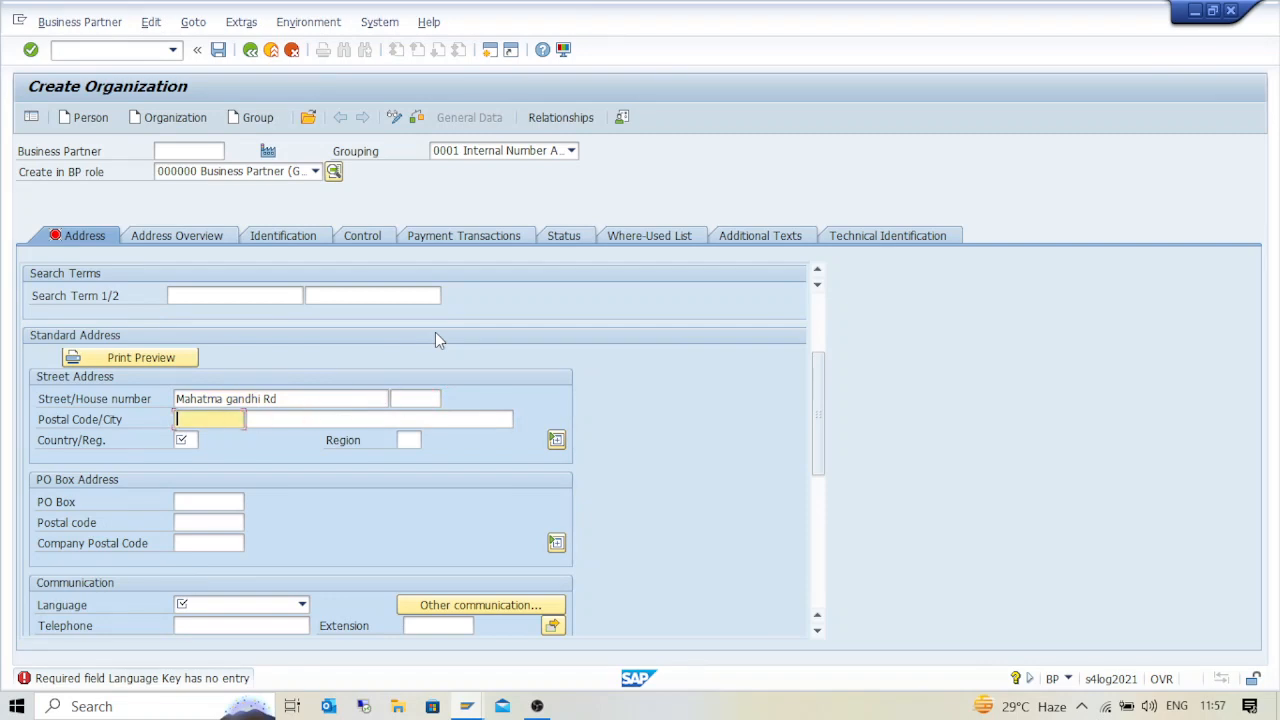
text(411004)
key(Tab)
key(Tab)
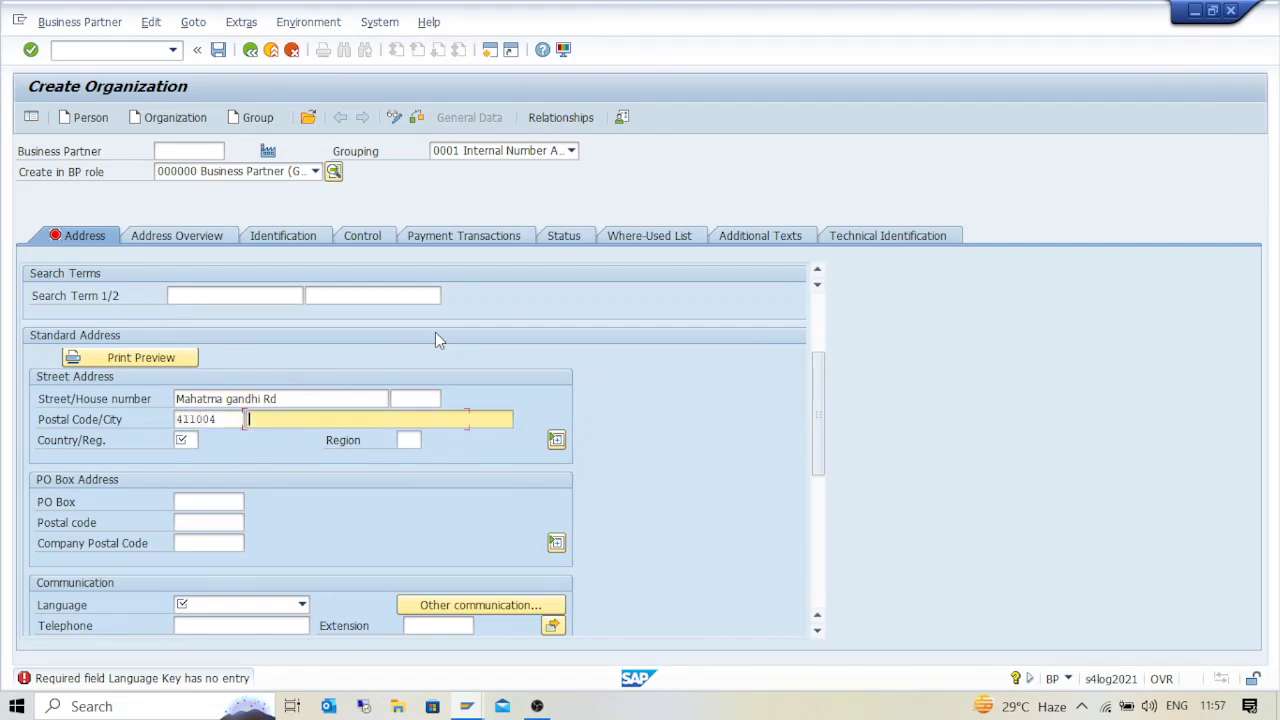
text(IN)
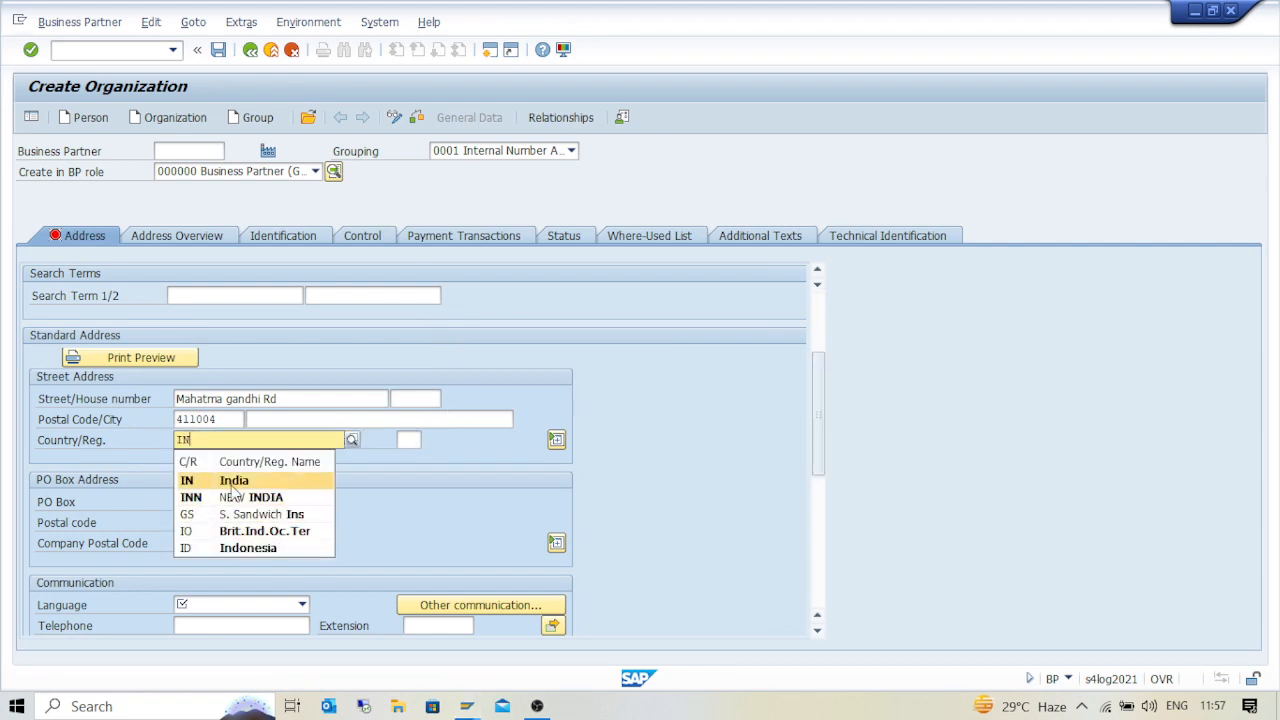
click(227, 481)
click(410, 440)
click(426, 441)
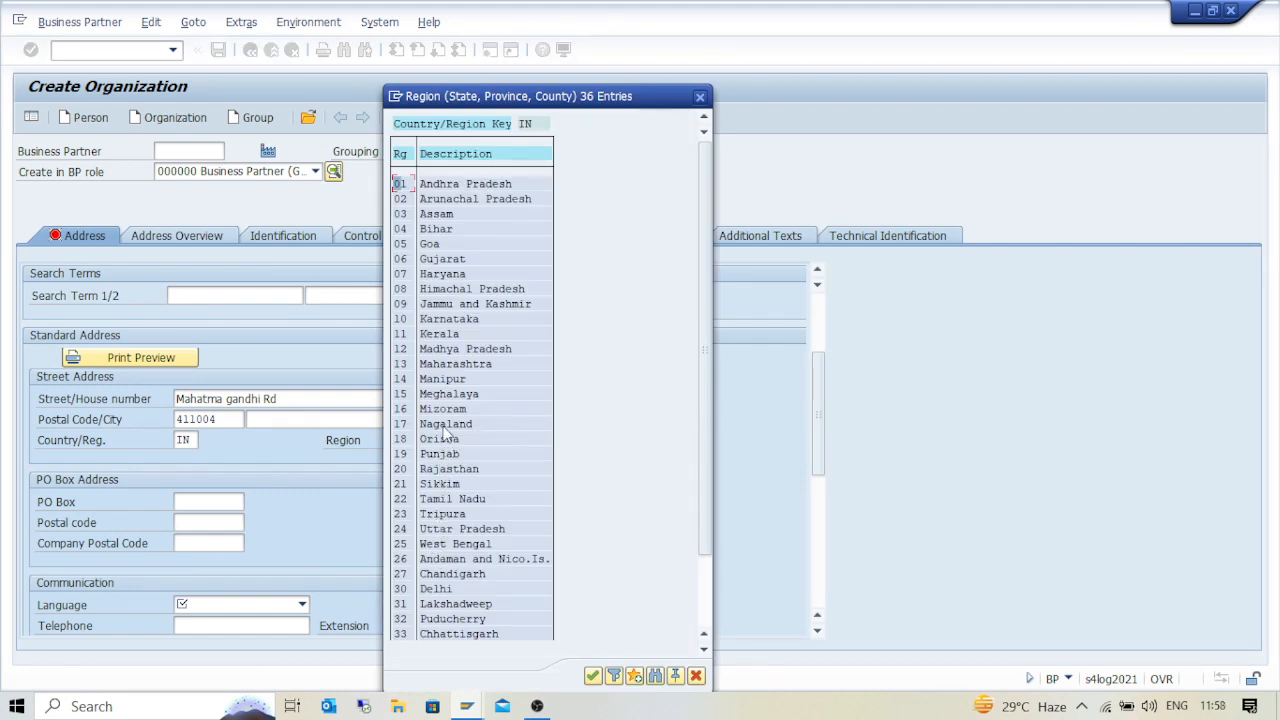
double_click(442, 364)
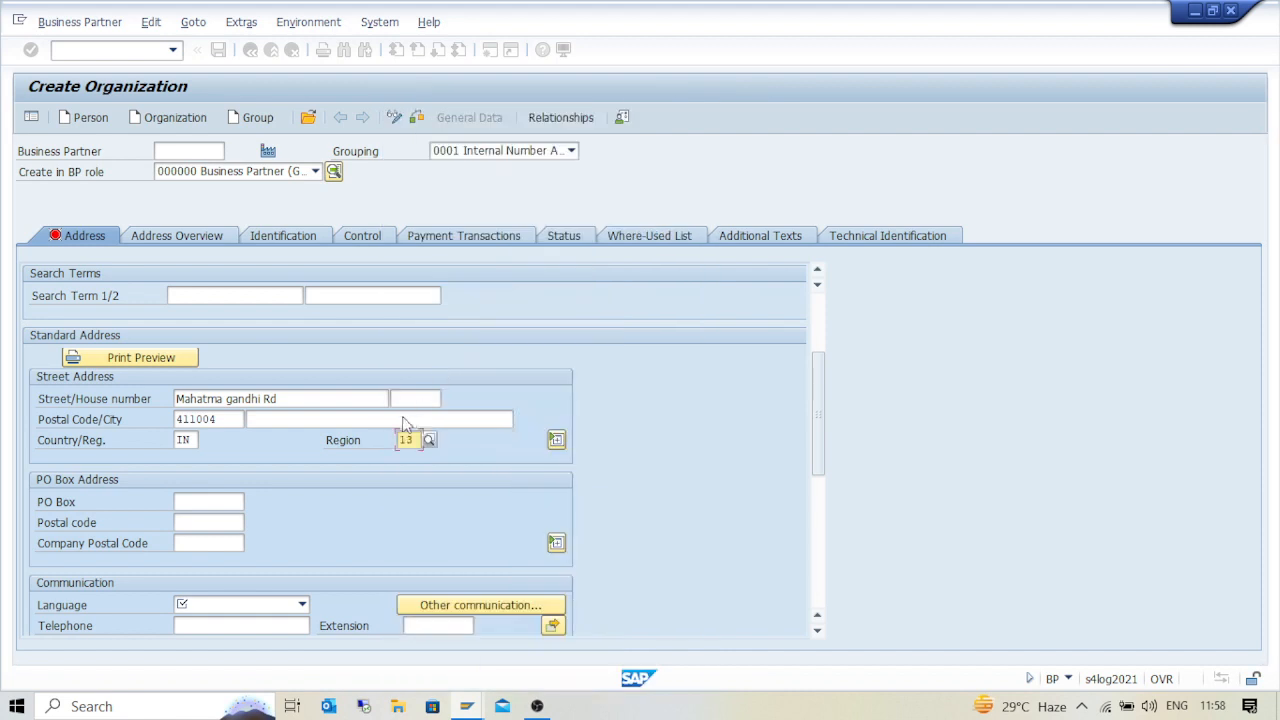
Set the language to English and fill in the organization's telephone number
scroll(283, 495, down, 3)
click(303, 420)
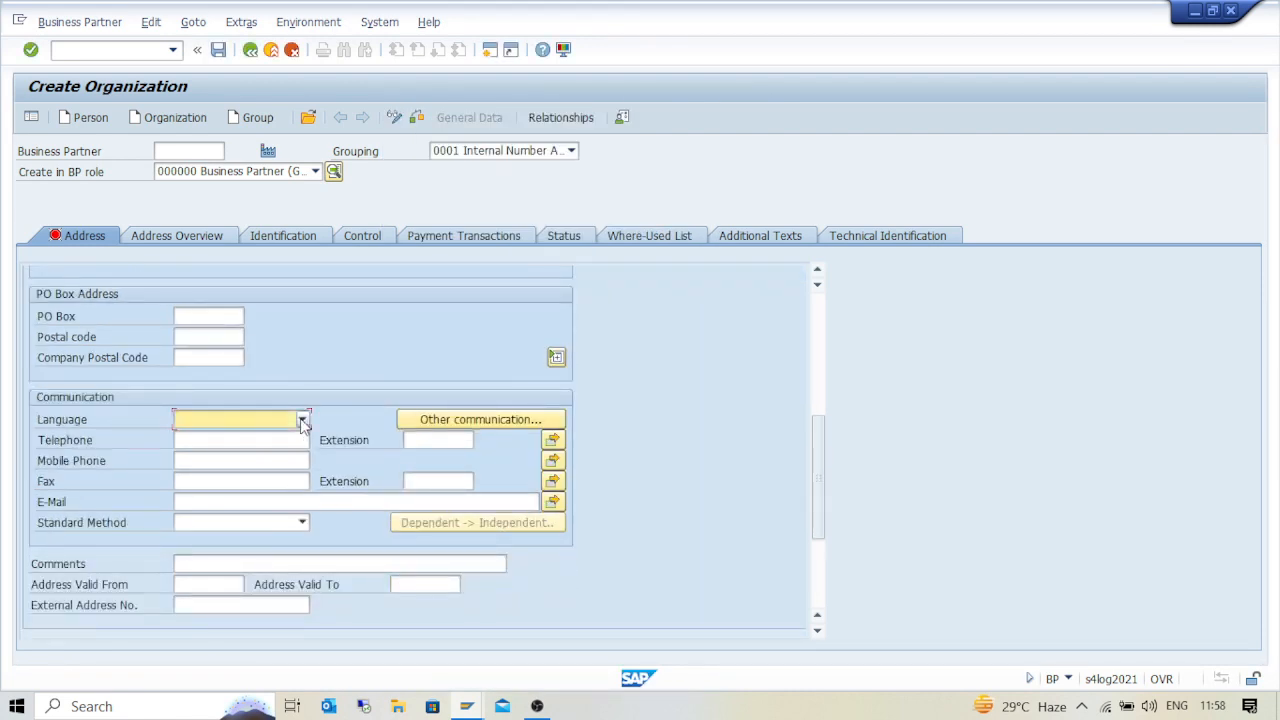
click(303, 421)
key(Return)
scroll(218, 398, down, 2)
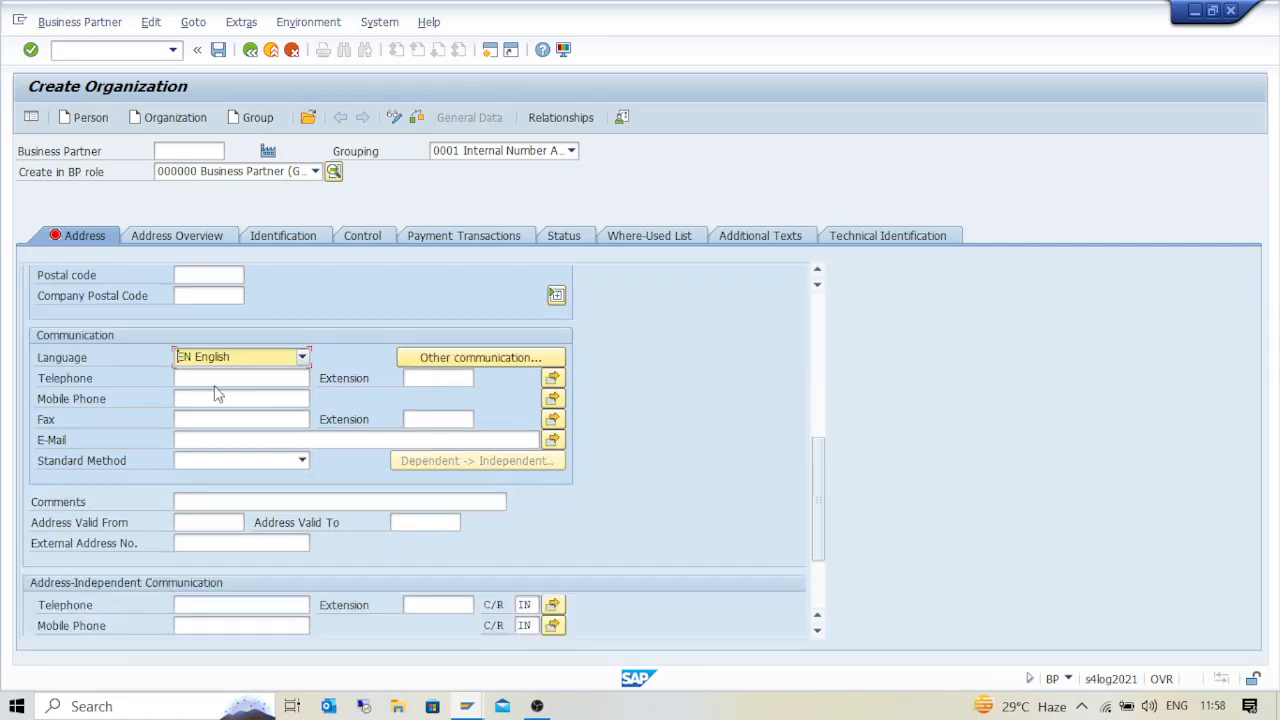
key(Tab)
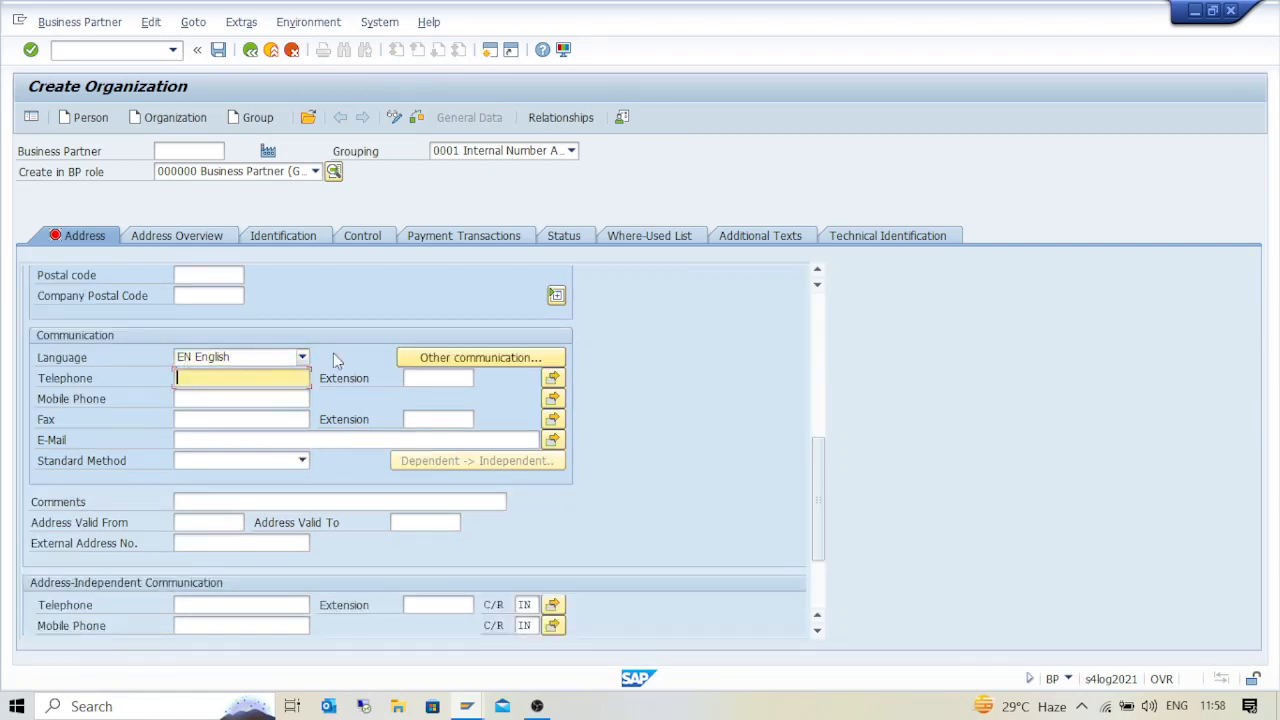
scroll(328, 428, down, 3)
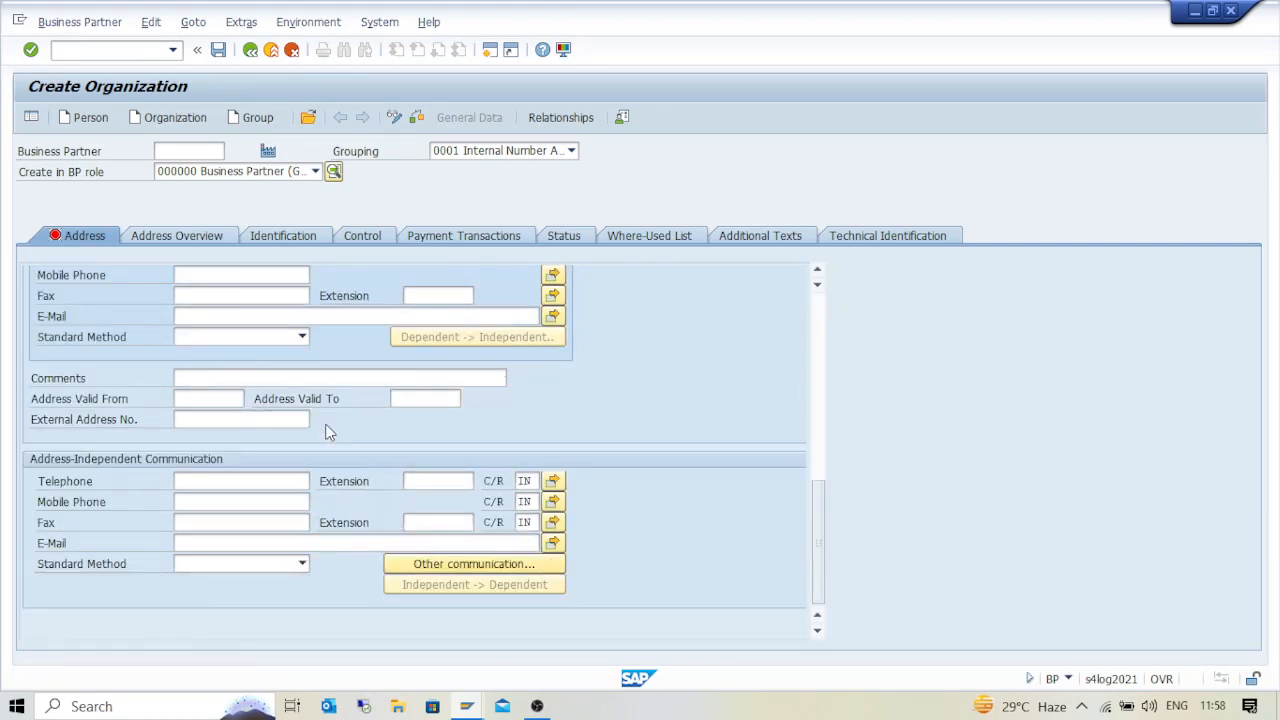
scroll(328, 428, up, 6)
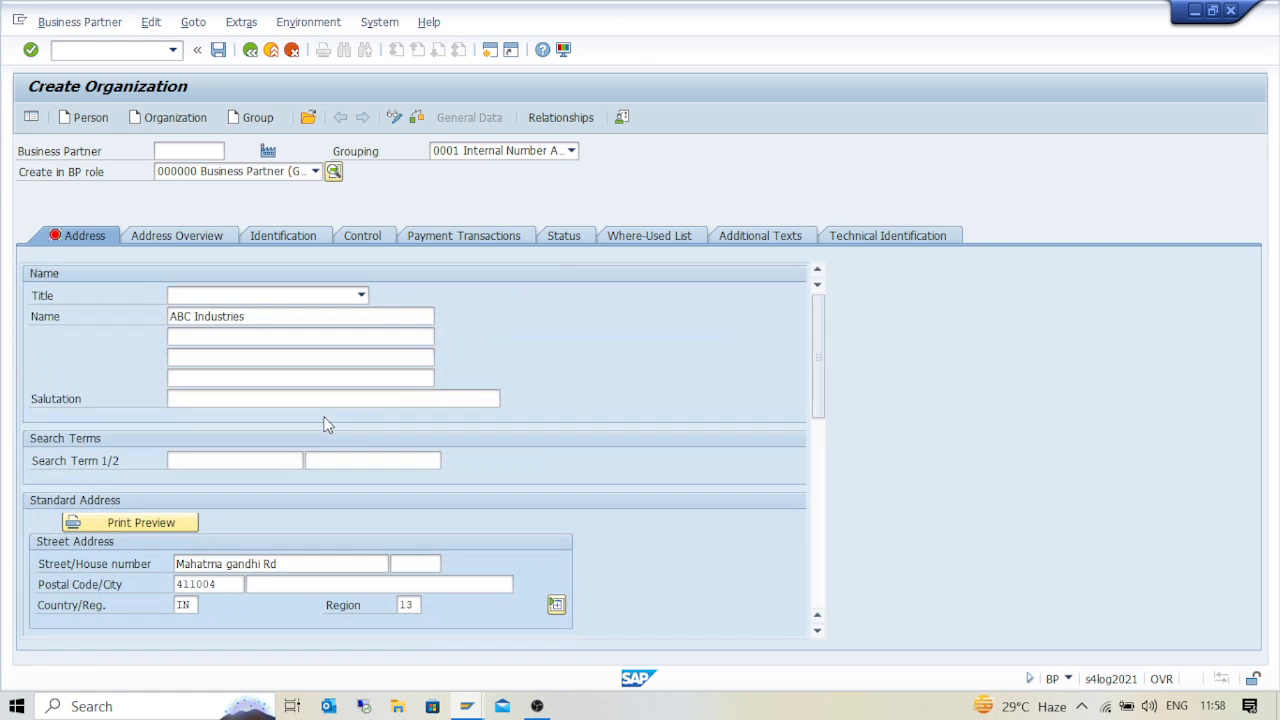
click(362, 235)
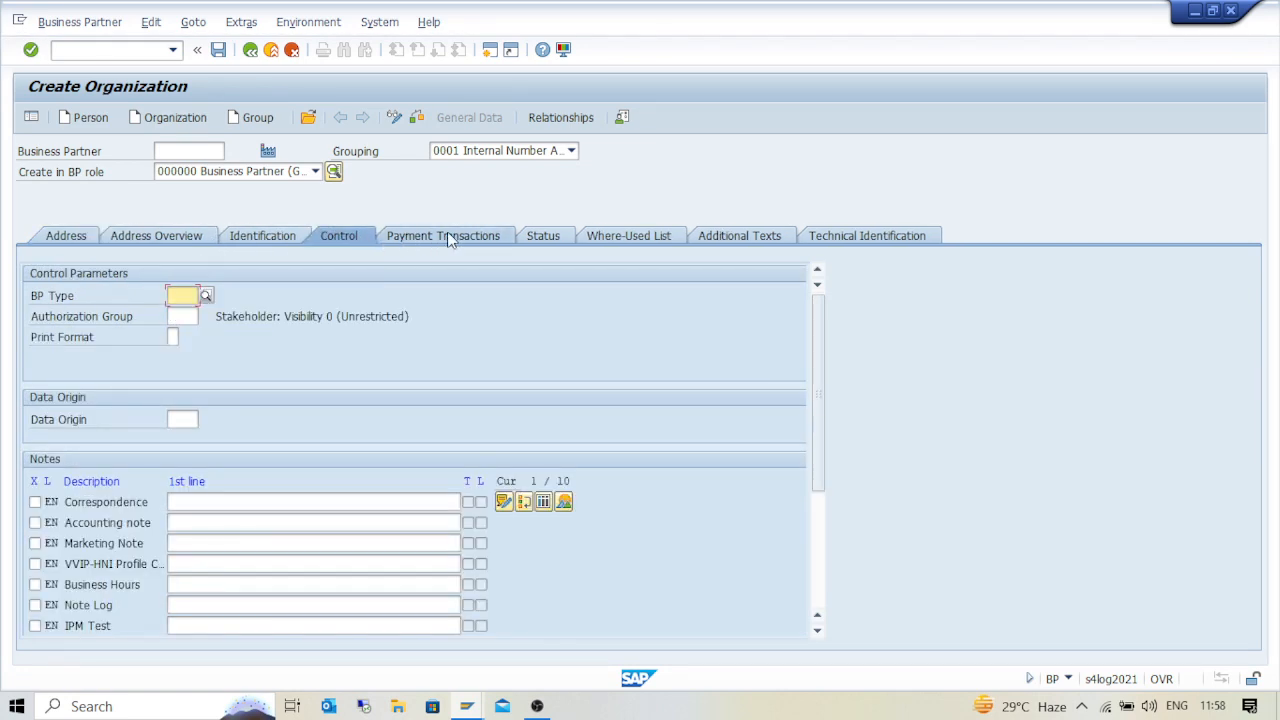
Review the Control, Identification and Status data, then attempt a save that fails on missing Search Term 1
click(817, 559)
click(279, 238)
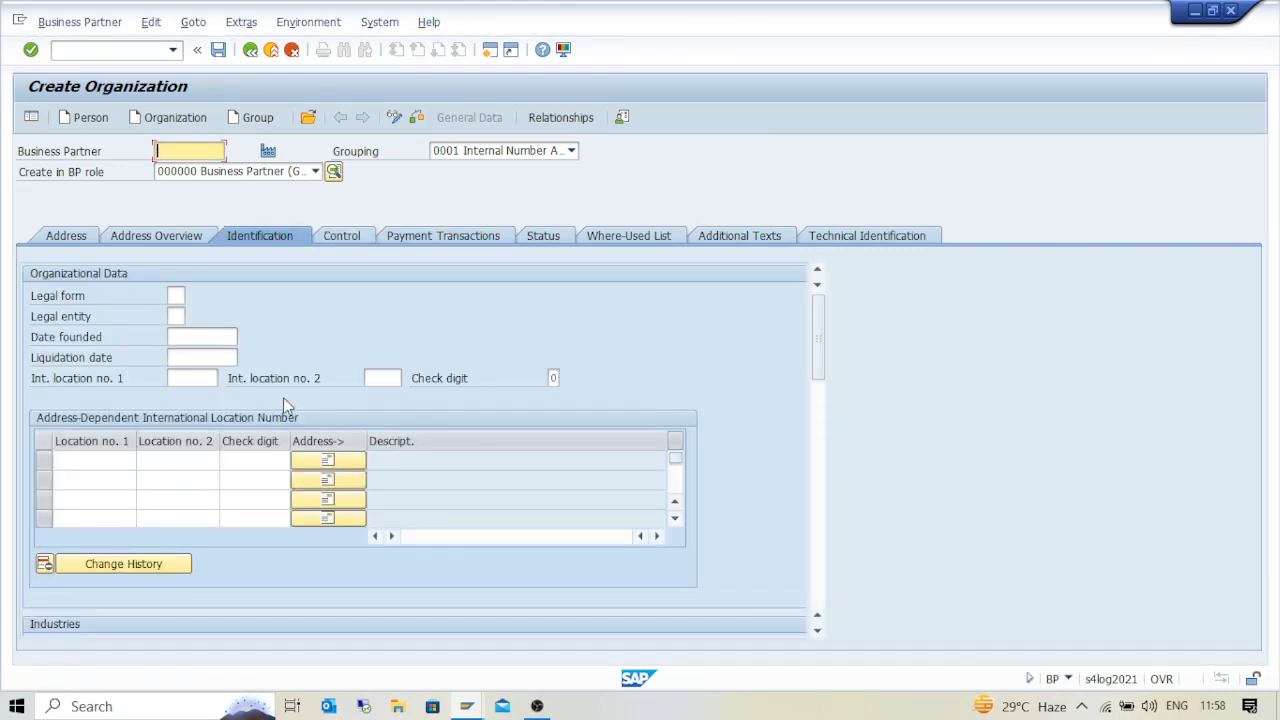
click(820, 546)
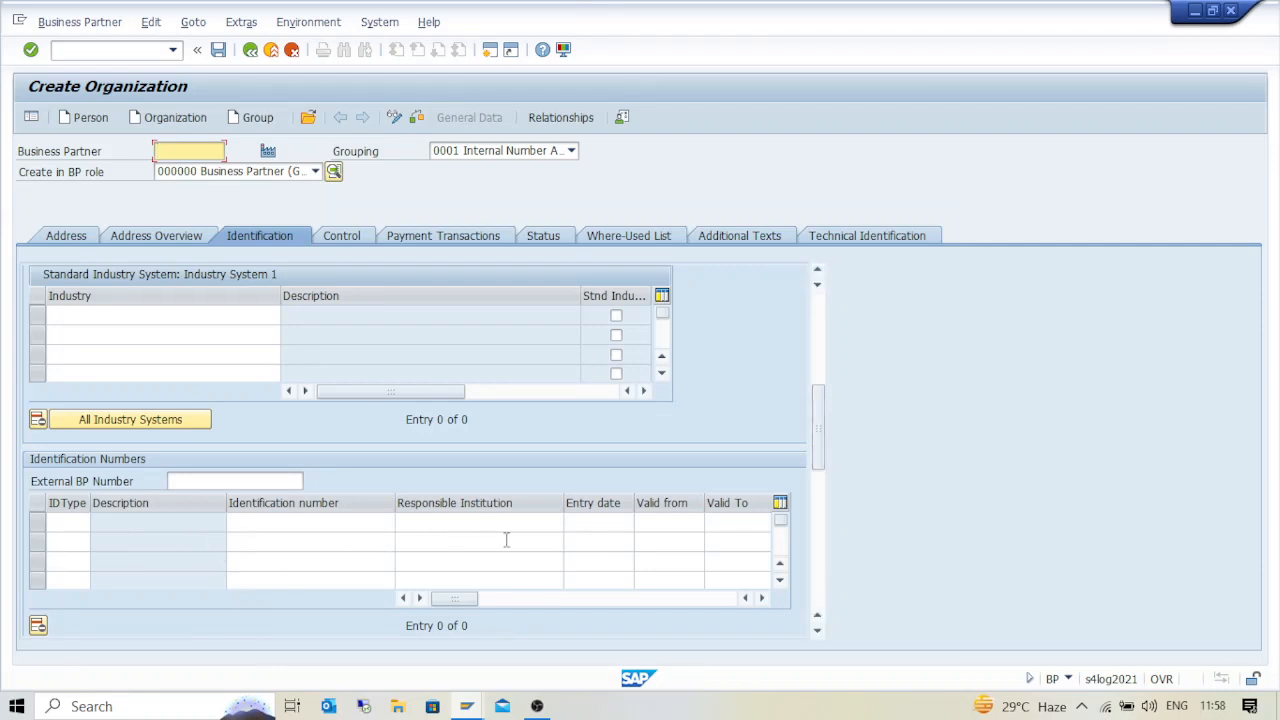
click(557, 241)
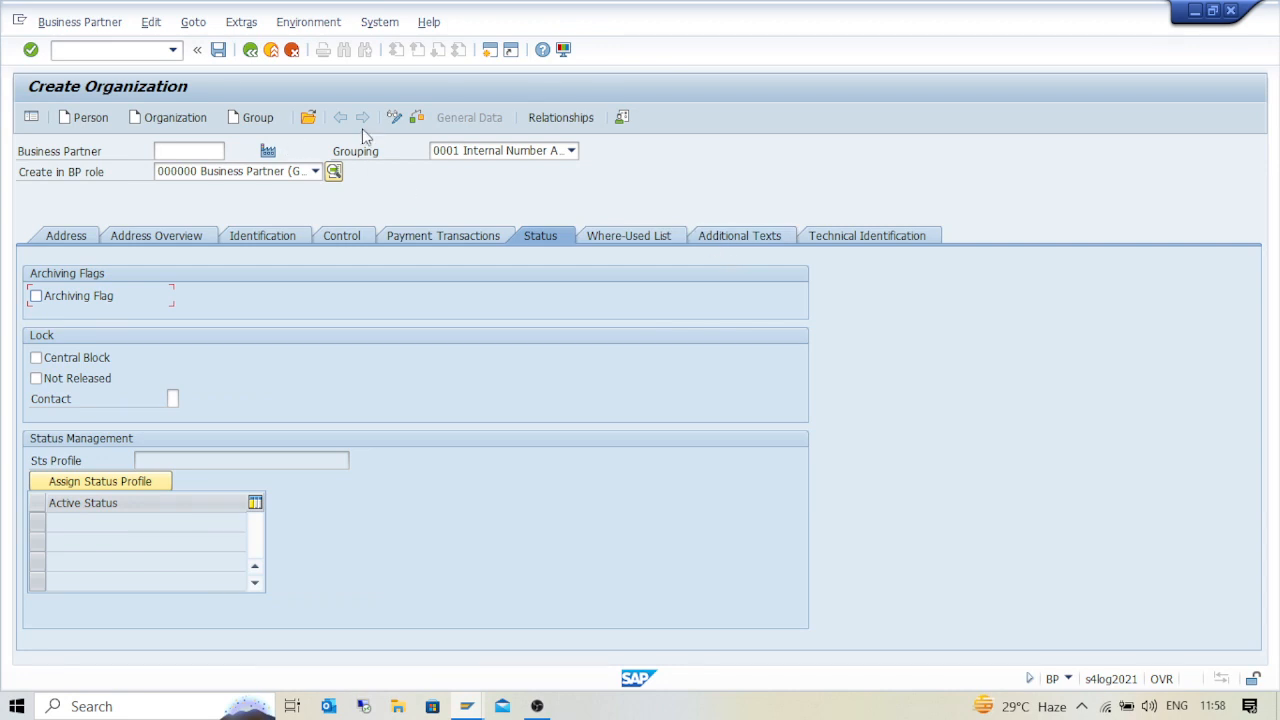
click(219, 50)
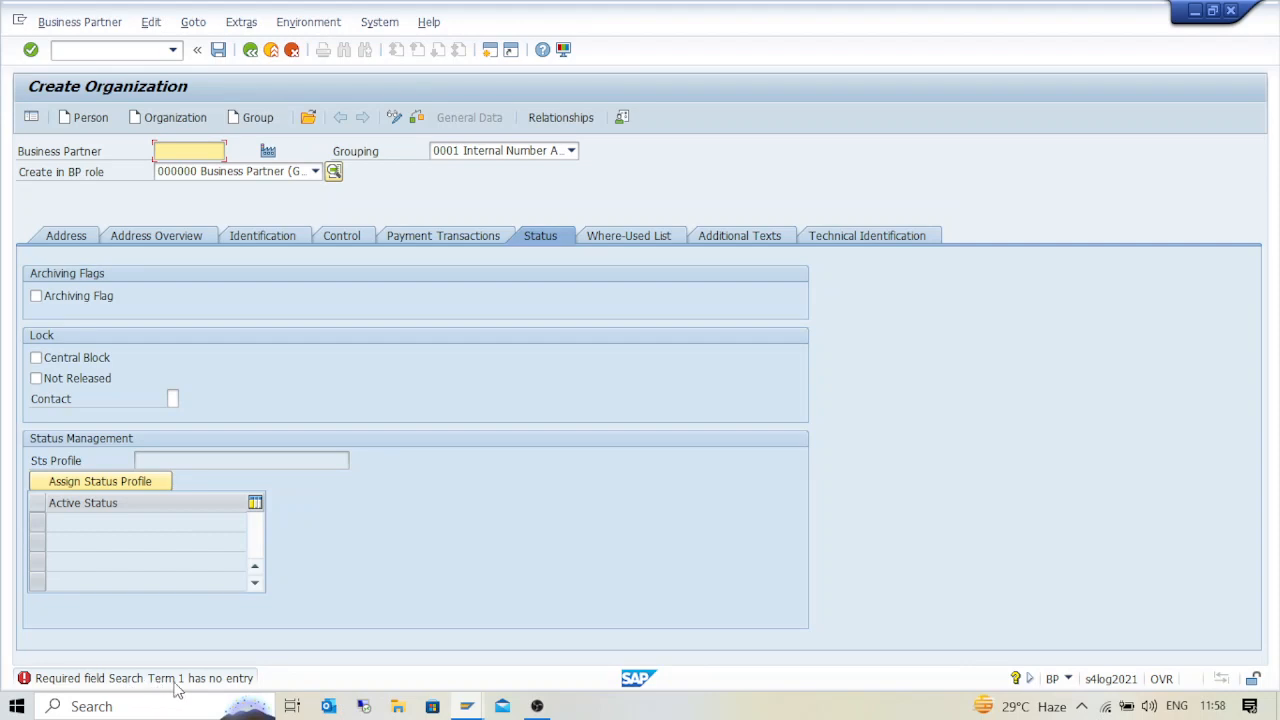
Enter ABC as Search Term 1 and save, creating business partner 600122
click(66, 236)
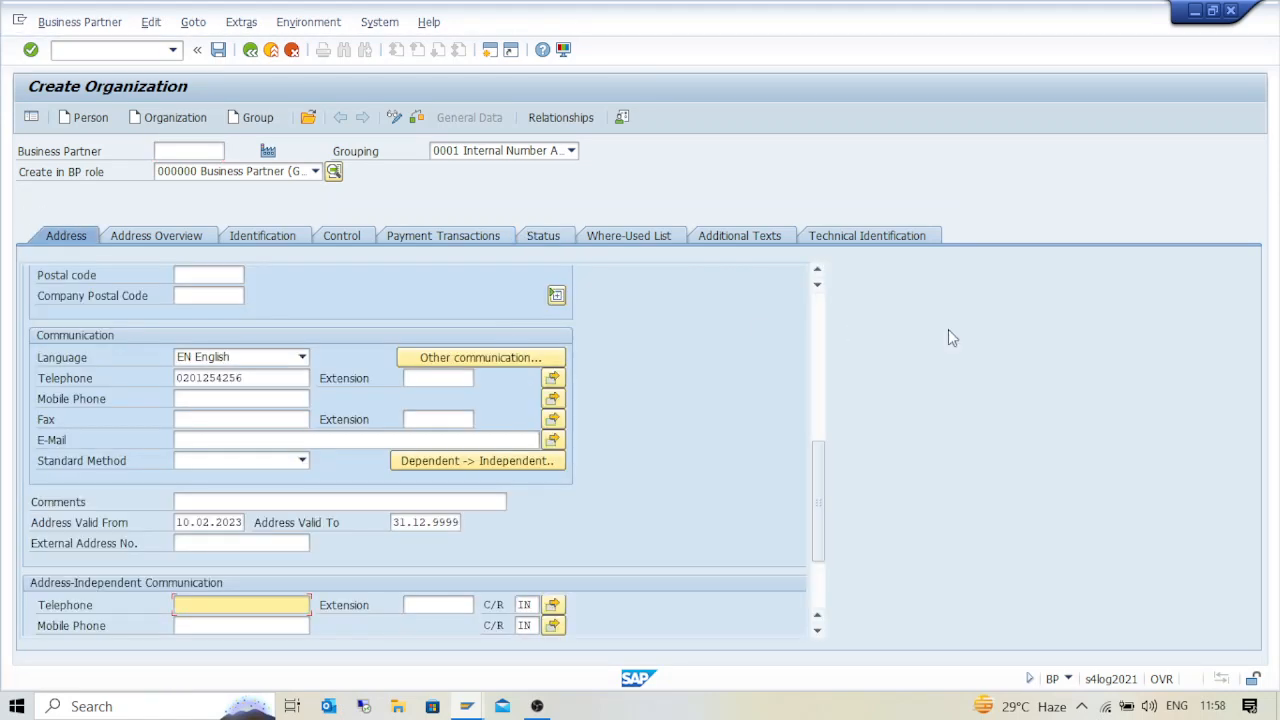
click(816, 309)
click(200, 400)
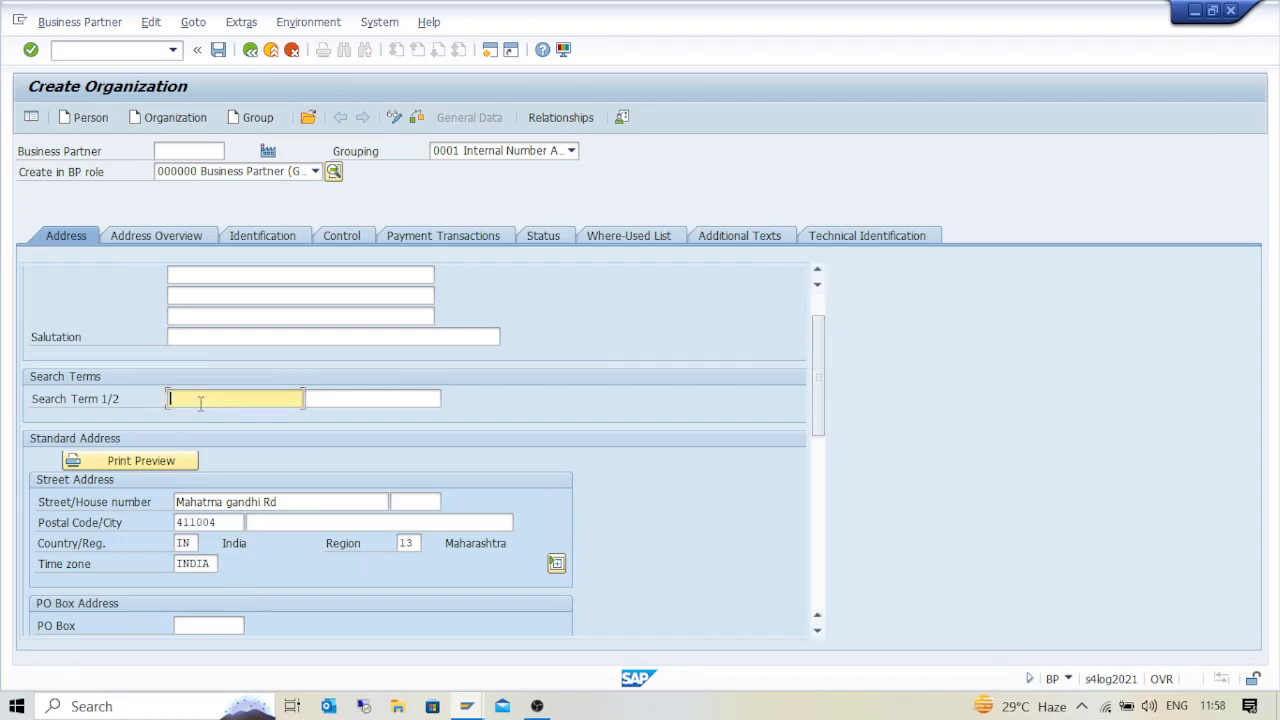
text(ABC)
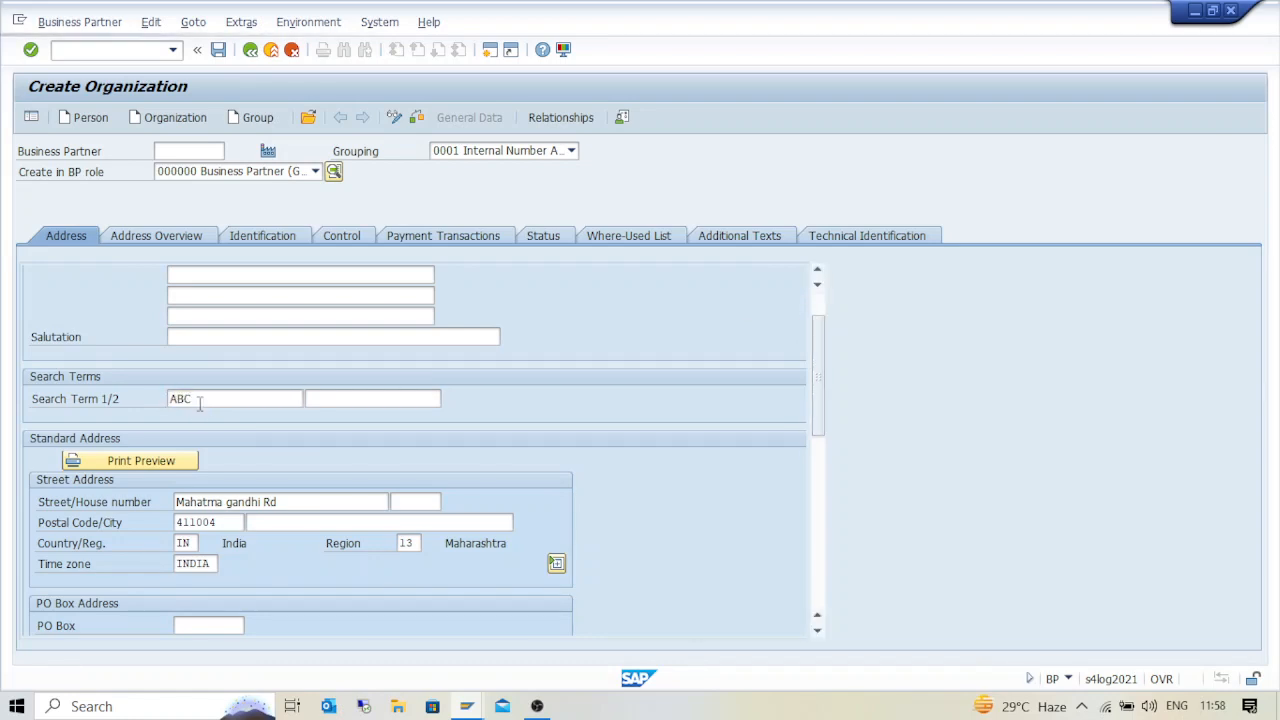
click(218, 49)
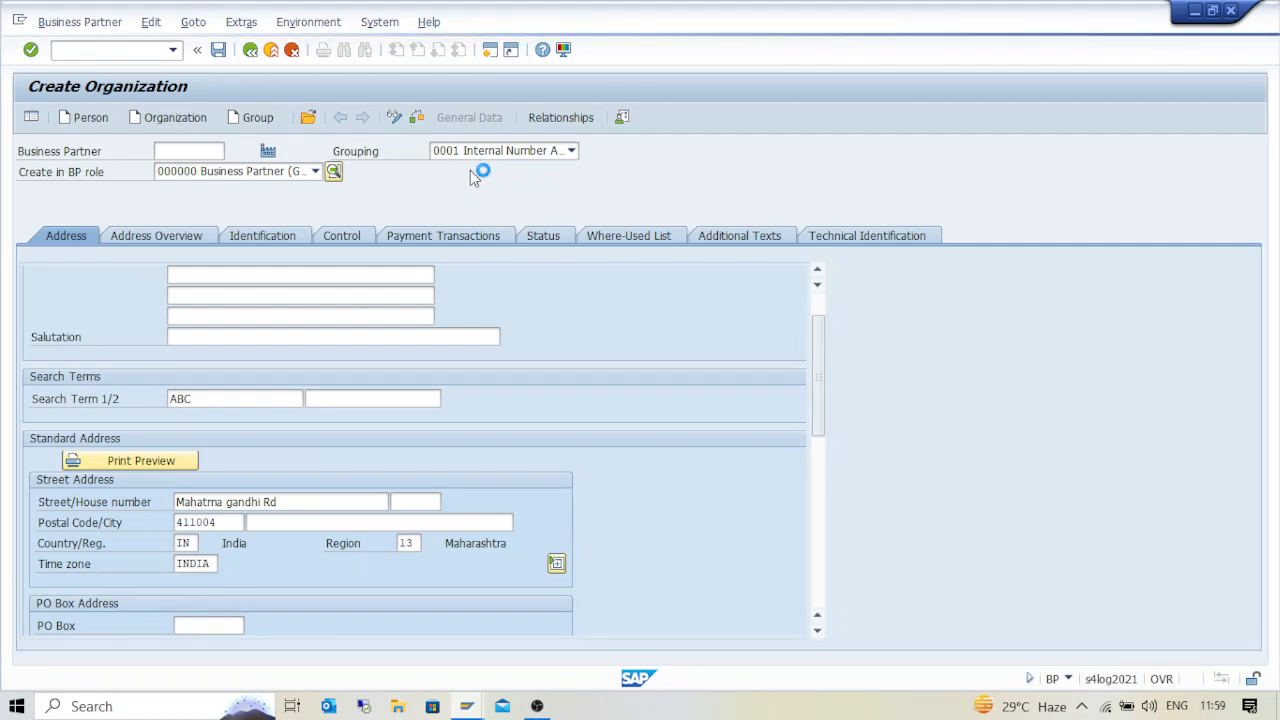
click(315, 172)
Close the role list unchanged and switch partner 600122 into Change mode
click(315, 172)
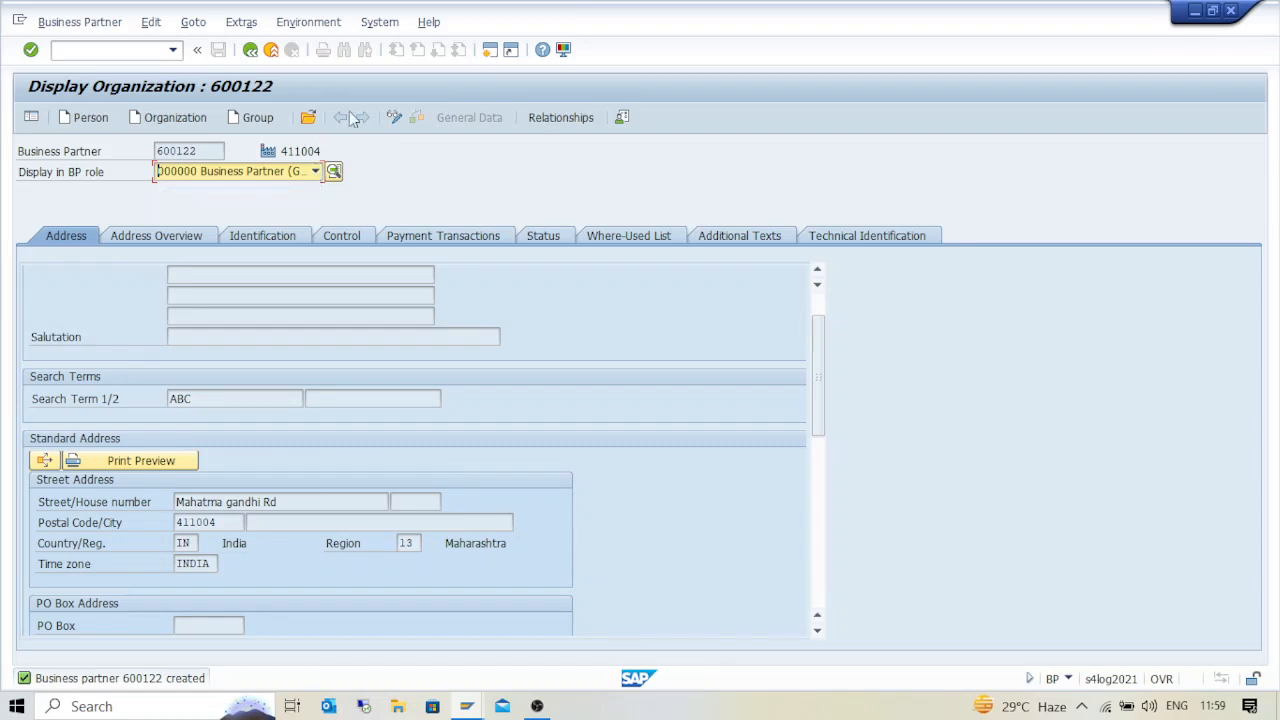
click(394, 117)
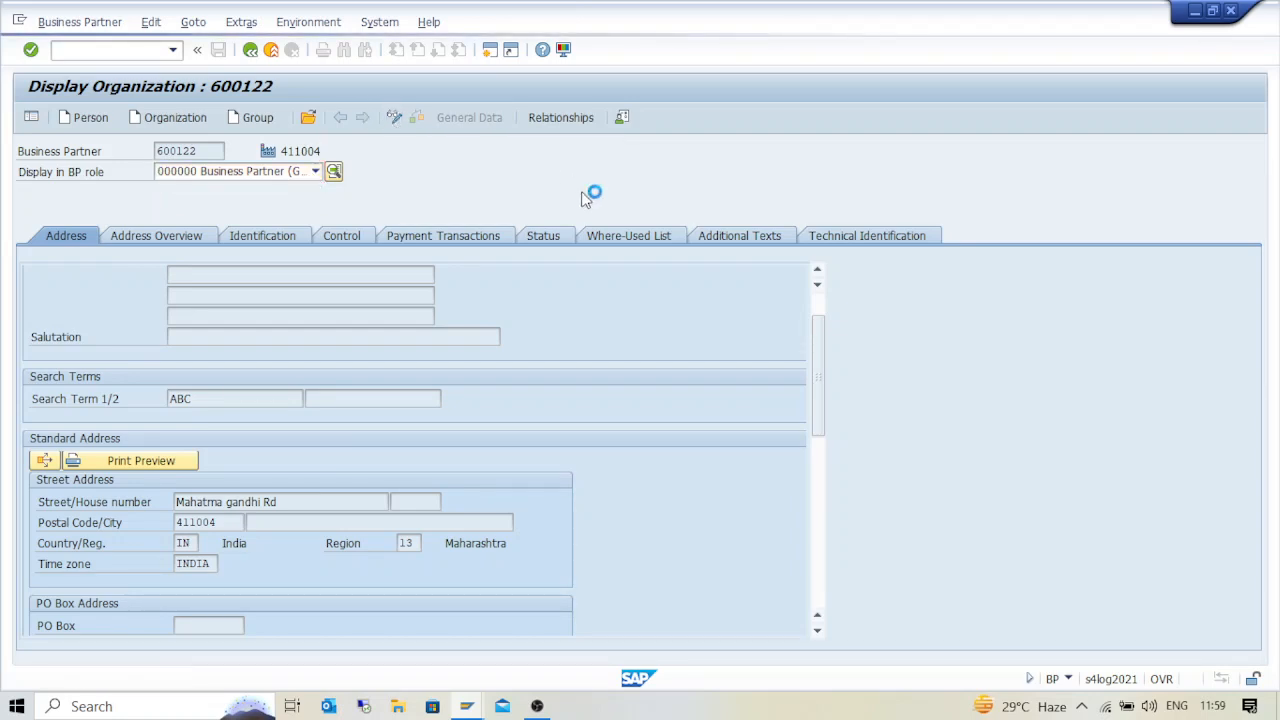
Pick FLVN01 Supplier (pur org-std) from the role list for partner 600122
click(314, 172)
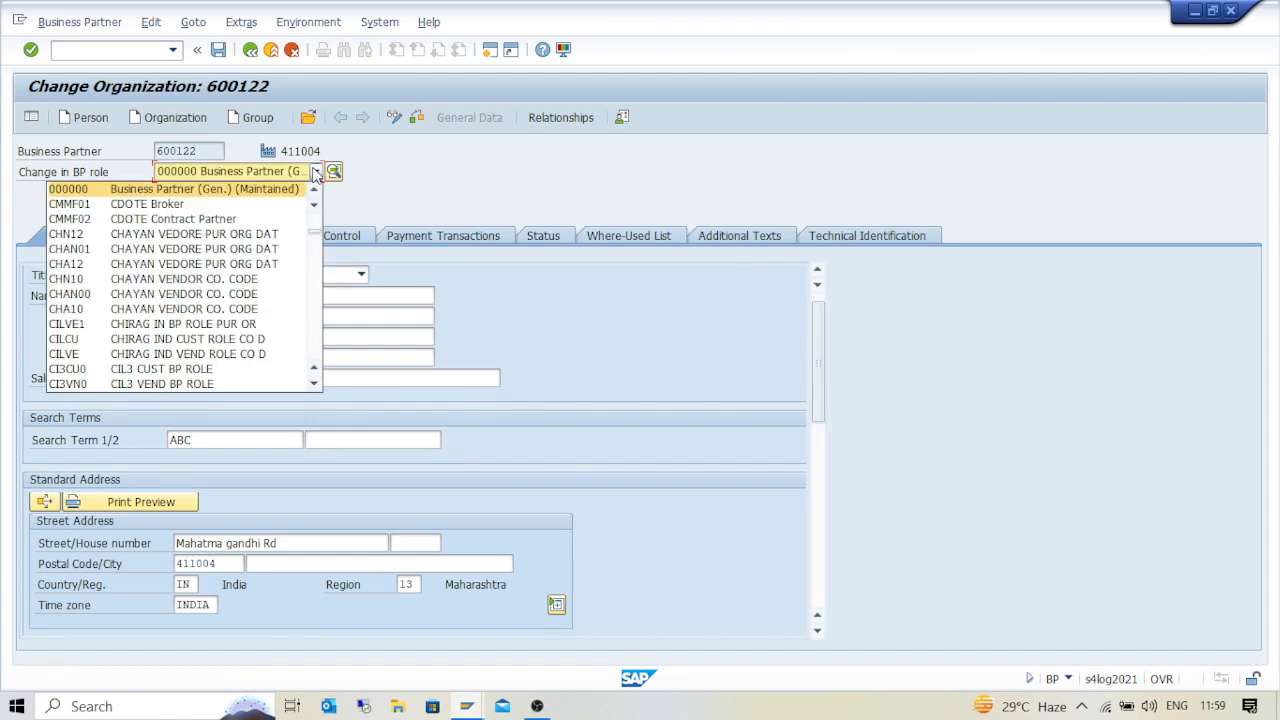
scroll(250, 288, down, 10)
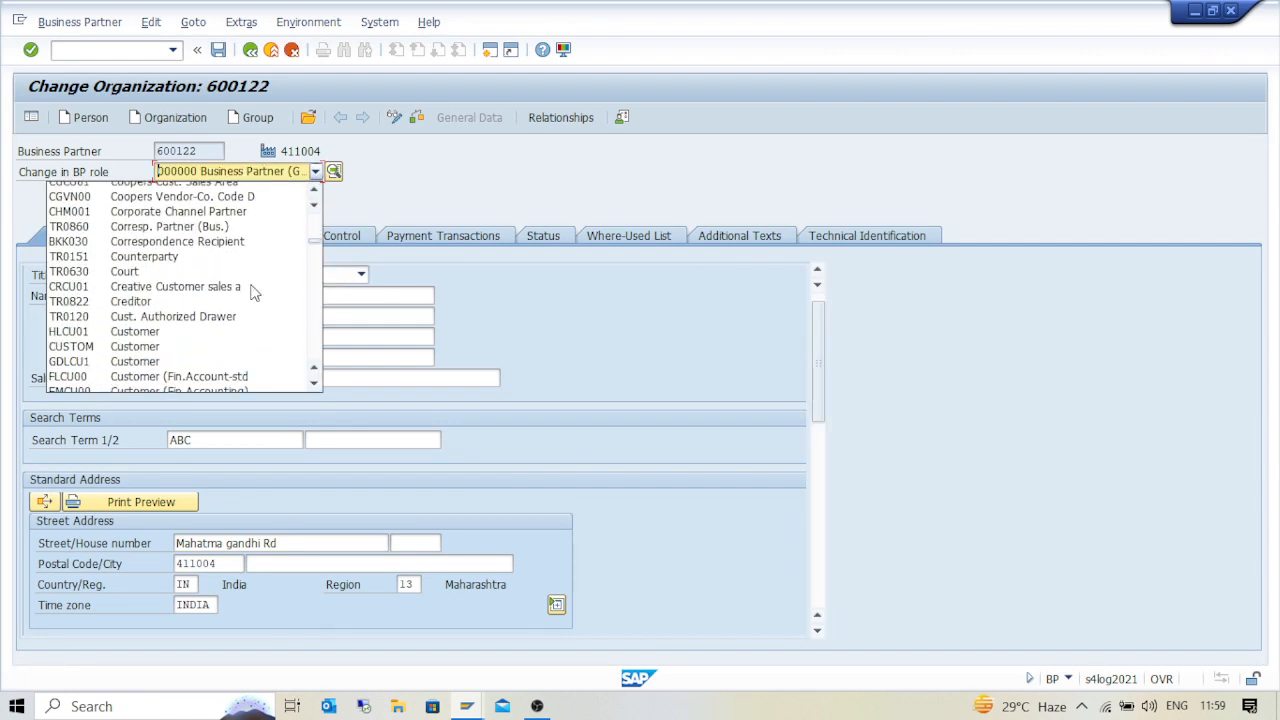
scroll(253, 292, down, 4)
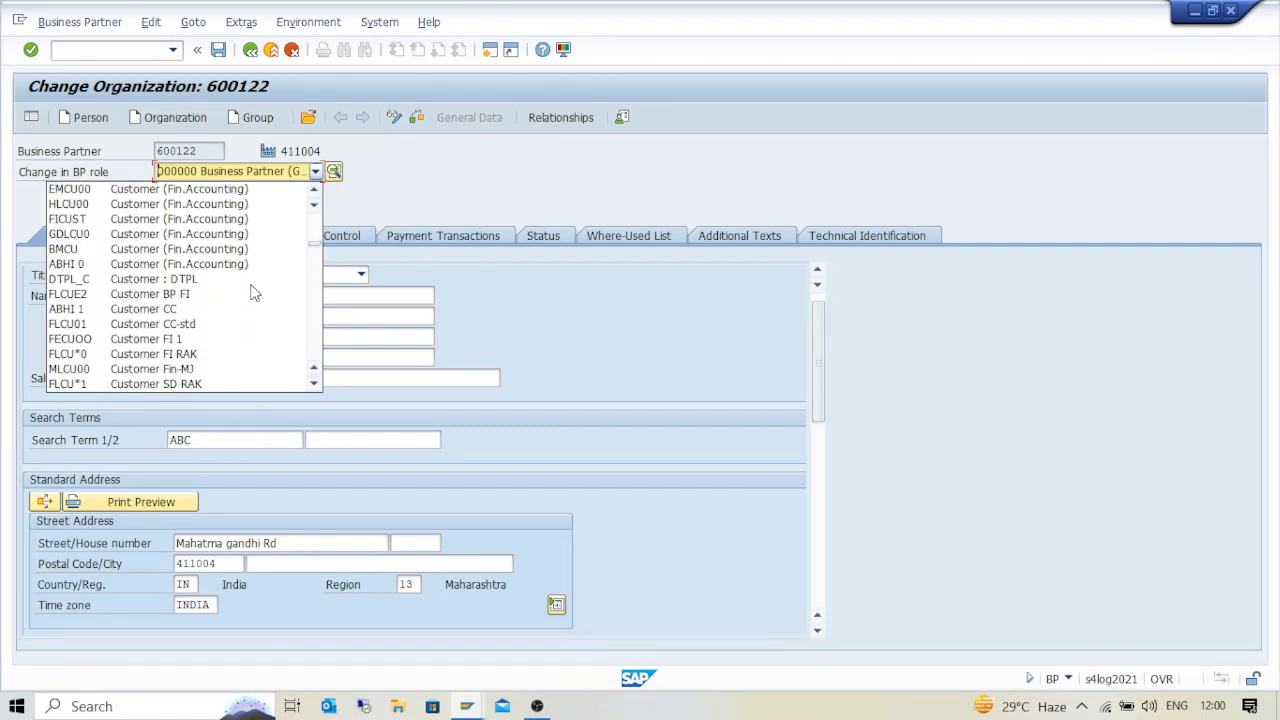
scroll(253, 292, down, 10)
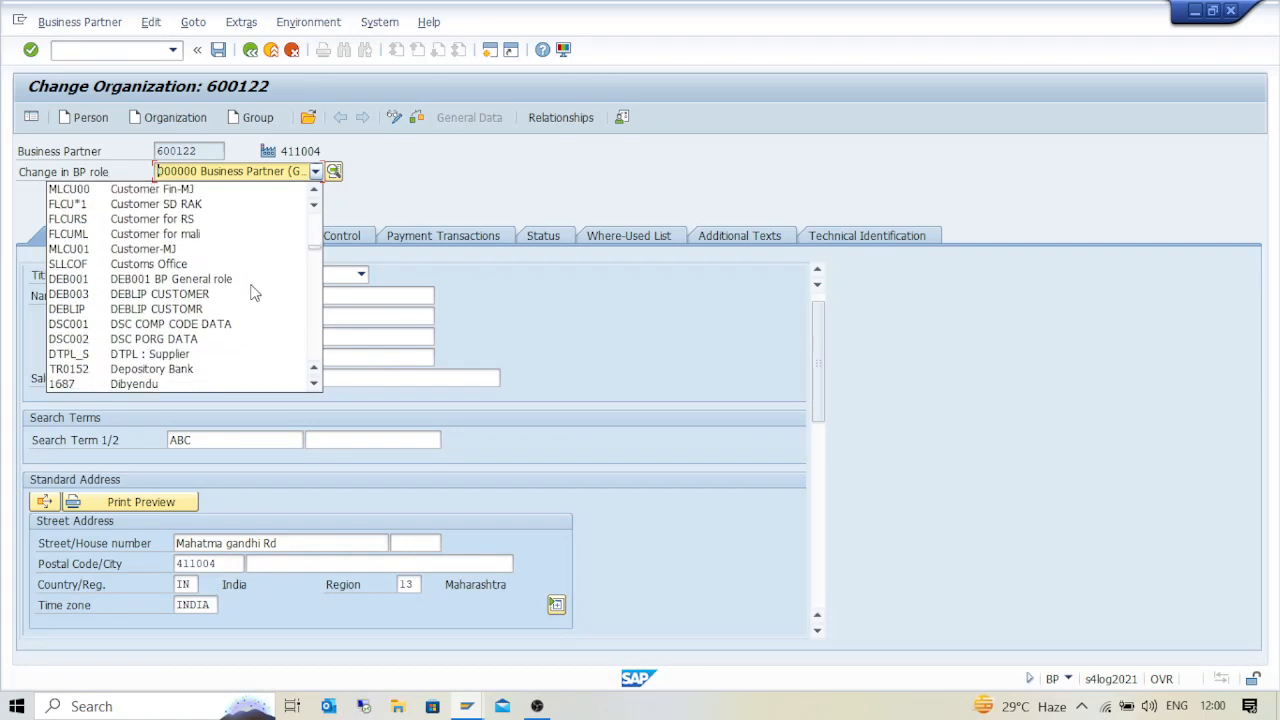
scroll(253, 292, down, 10)
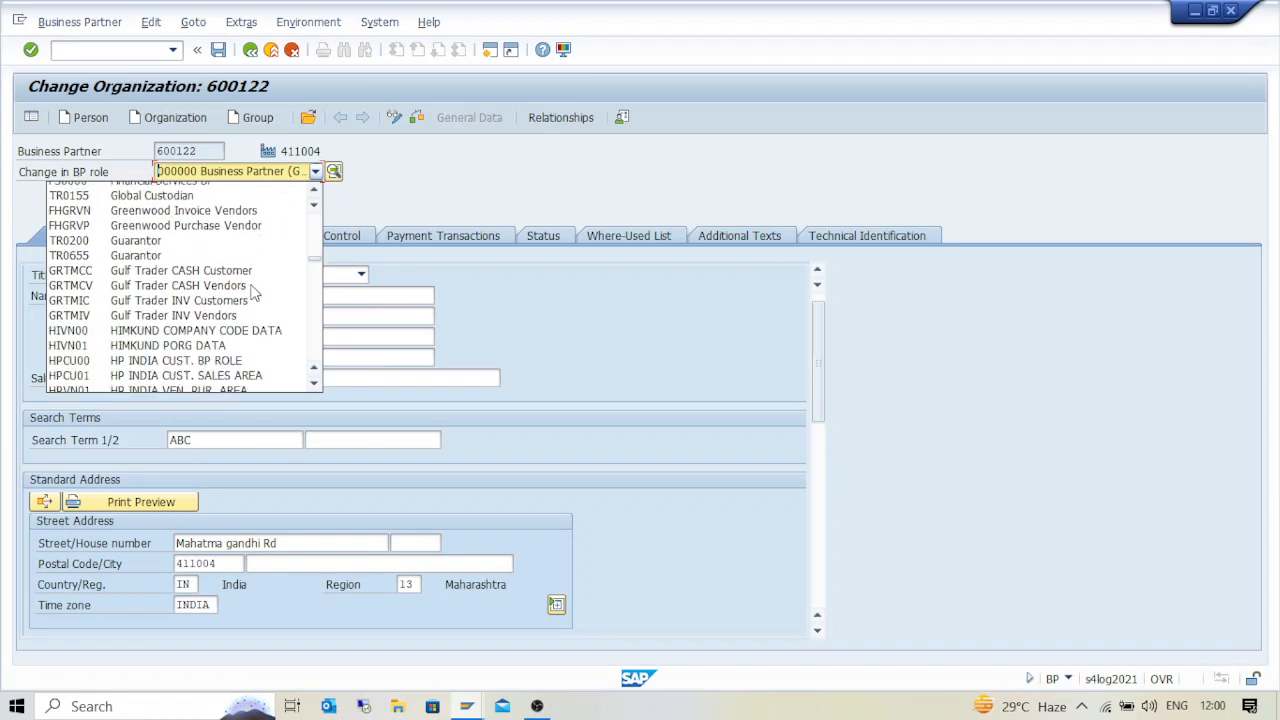
scroll(253, 292, down, 10)
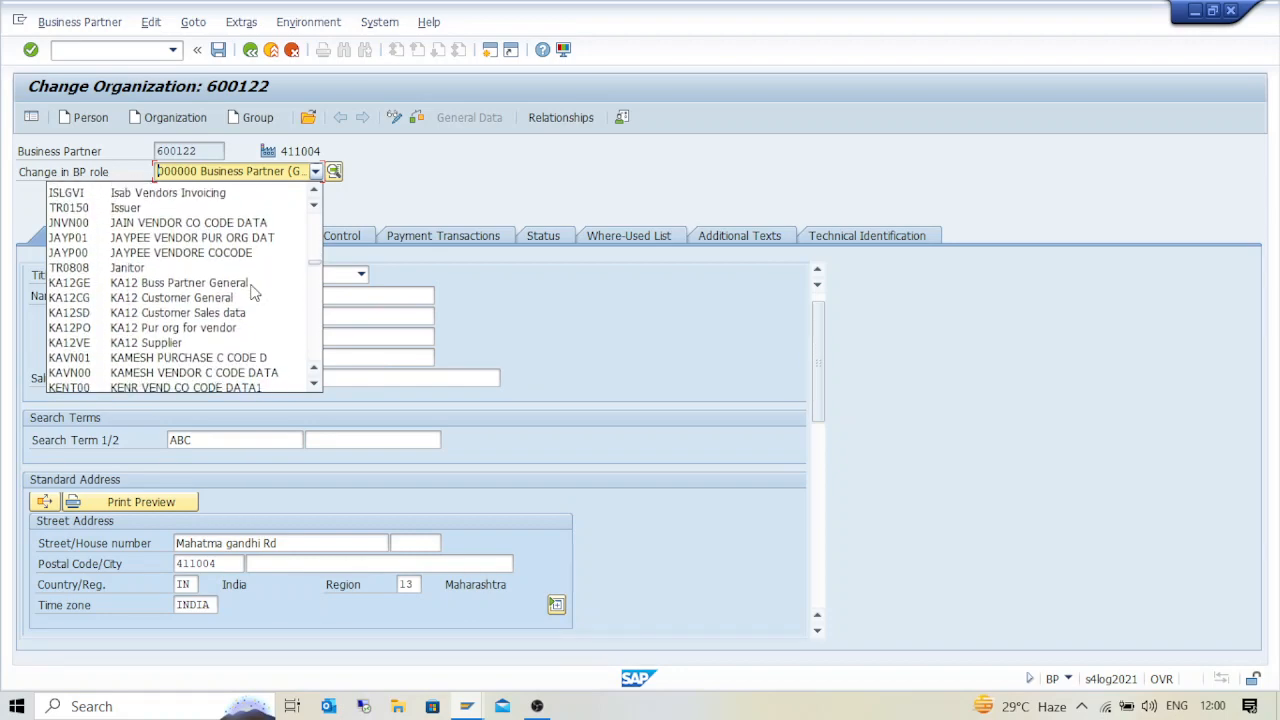
scroll(253, 292, up, 15)
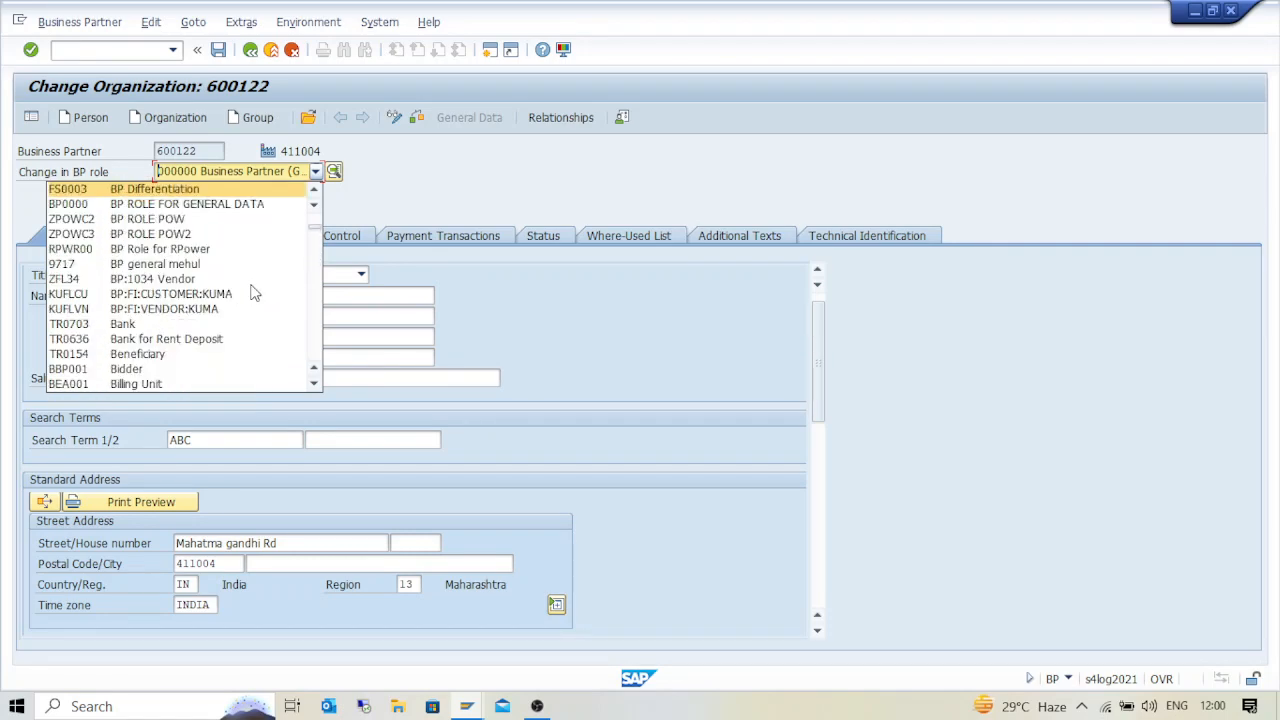
scroll(253, 292, up, 4)
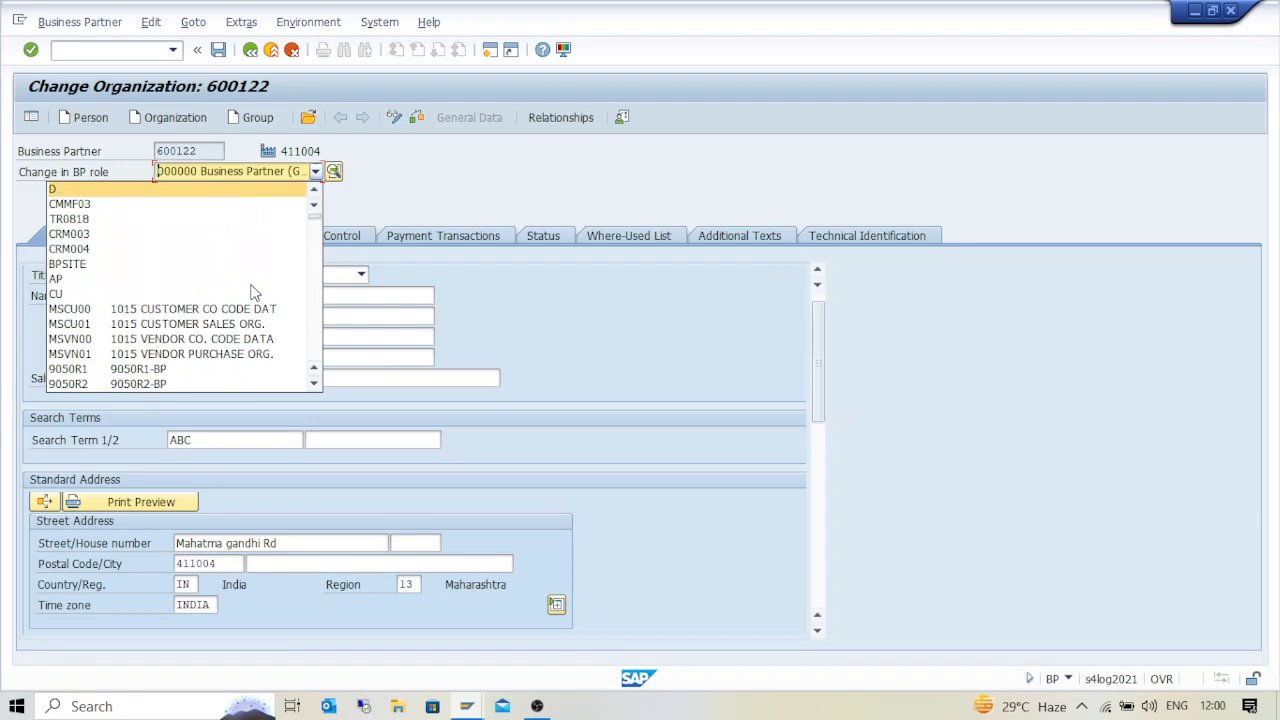
scroll(253, 292, down, 10)
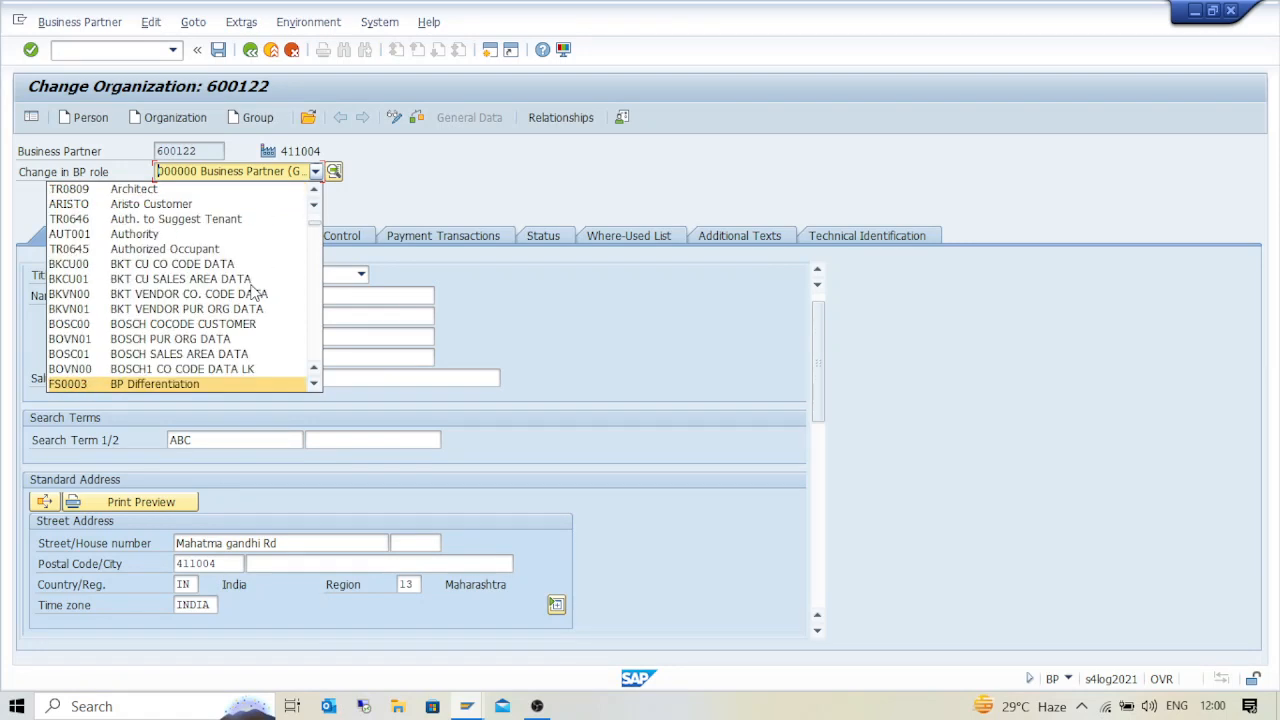
scroll(253, 292, down, 9)
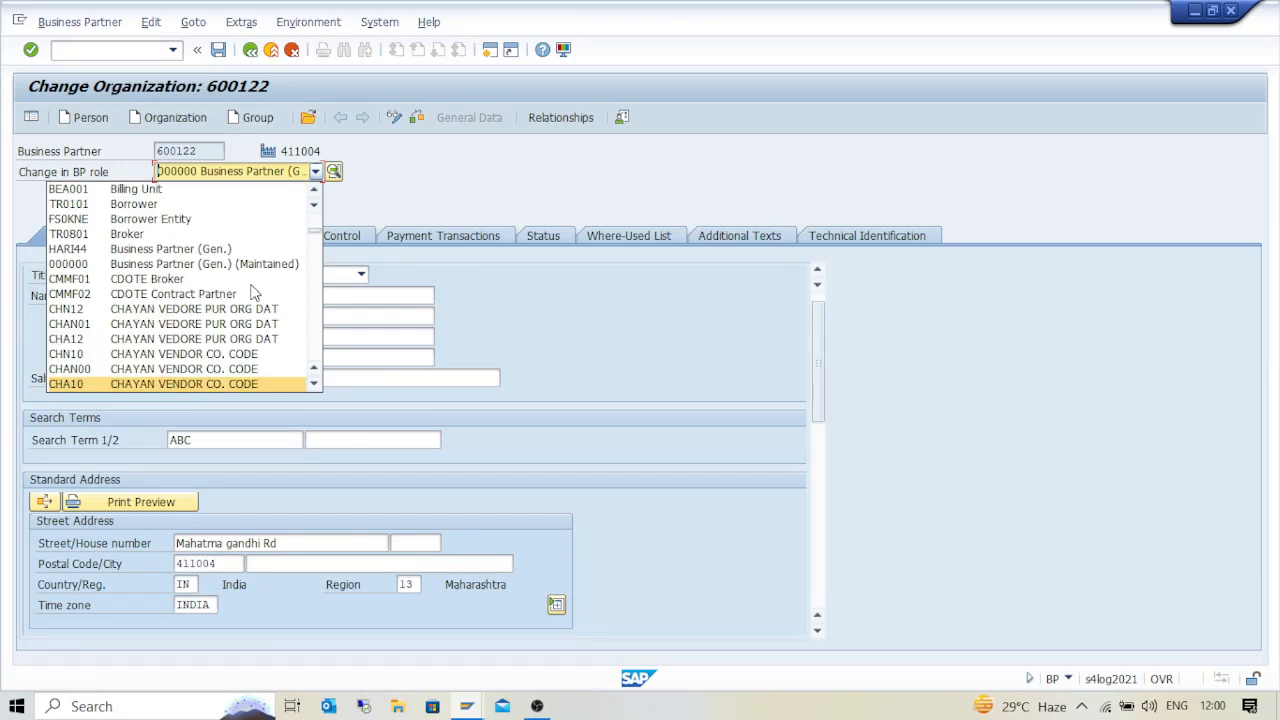
scroll(253, 292, down, 3)
scroll(253, 292, down, 3)
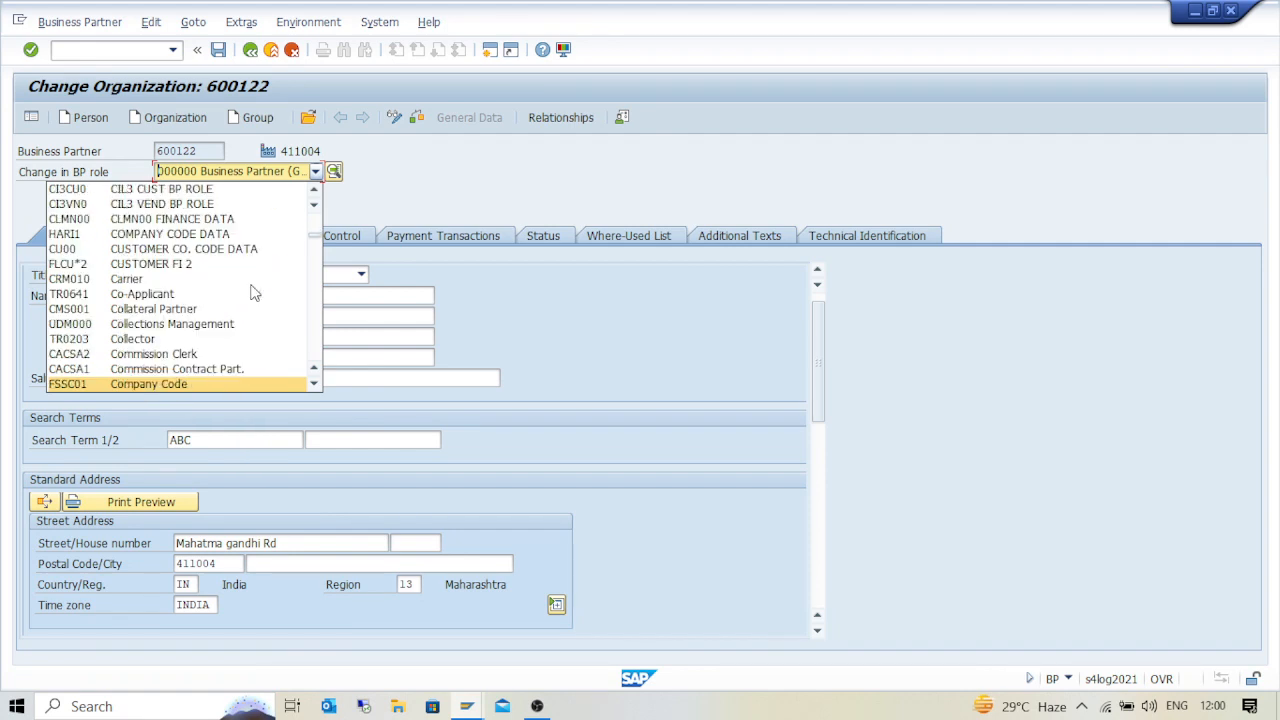
scroll(253, 292, down, 15)
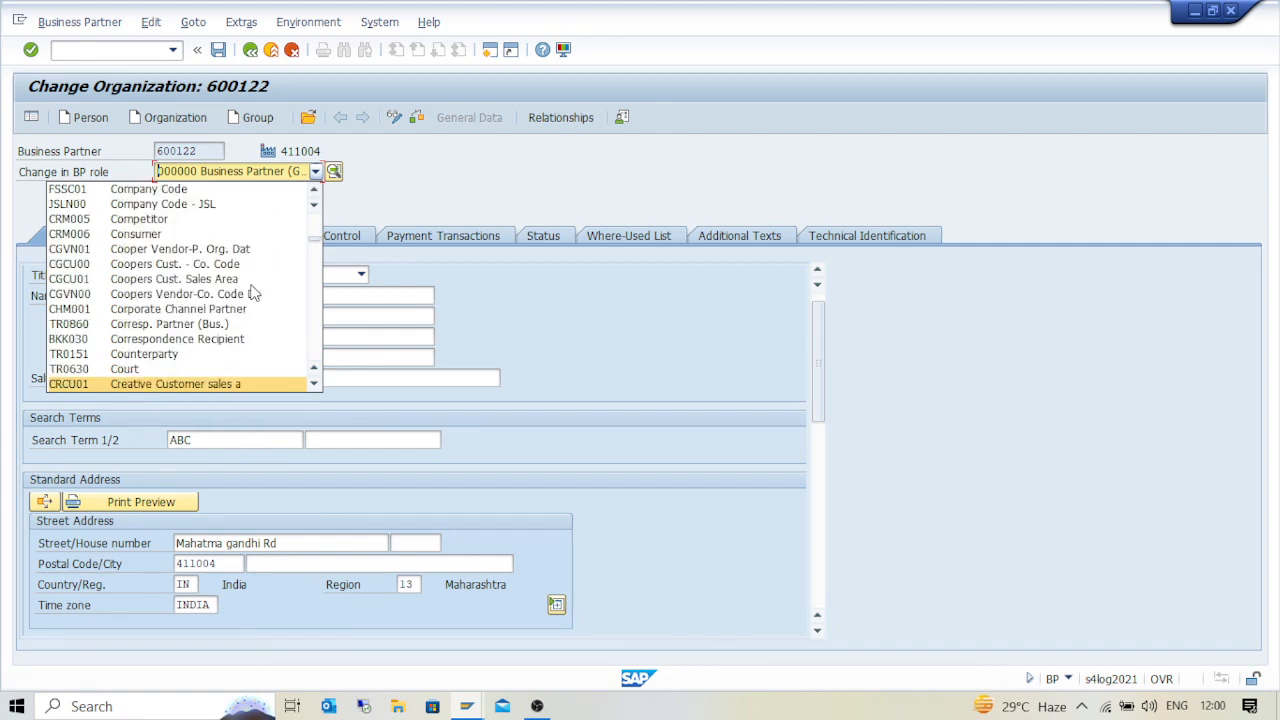
scroll(253, 292, down, 20)
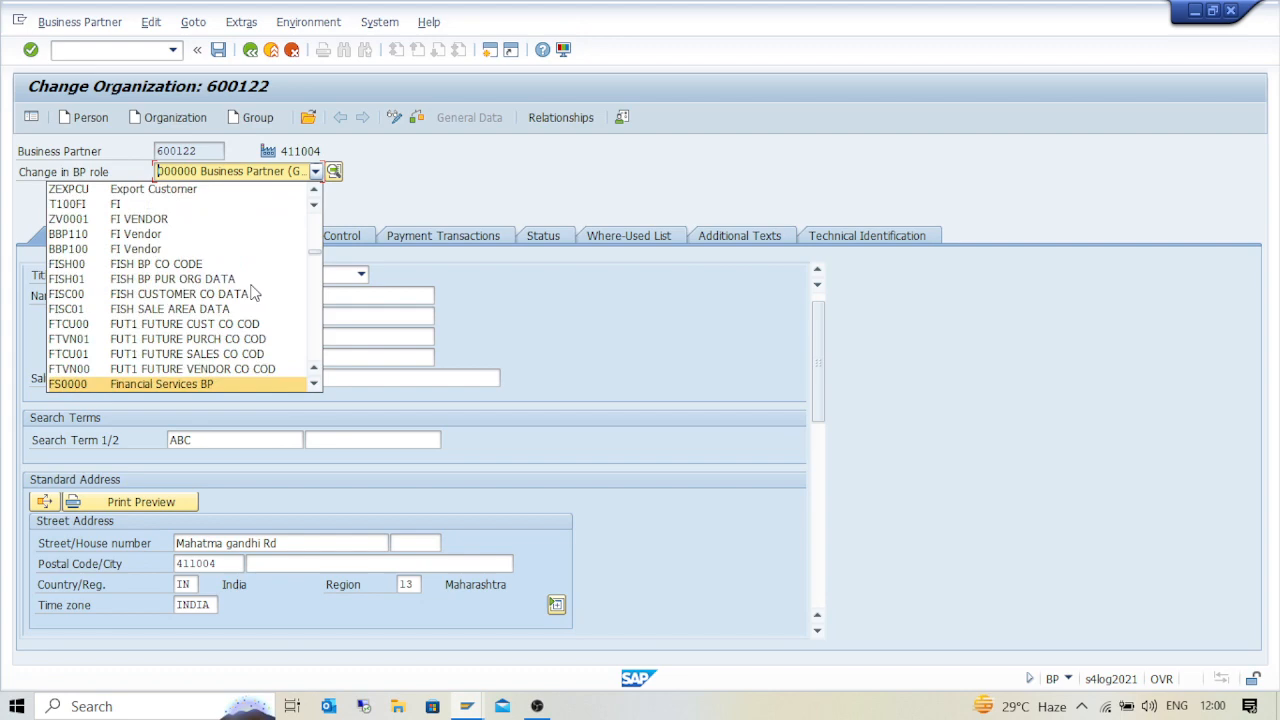
scroll(253, 292, down, 18)
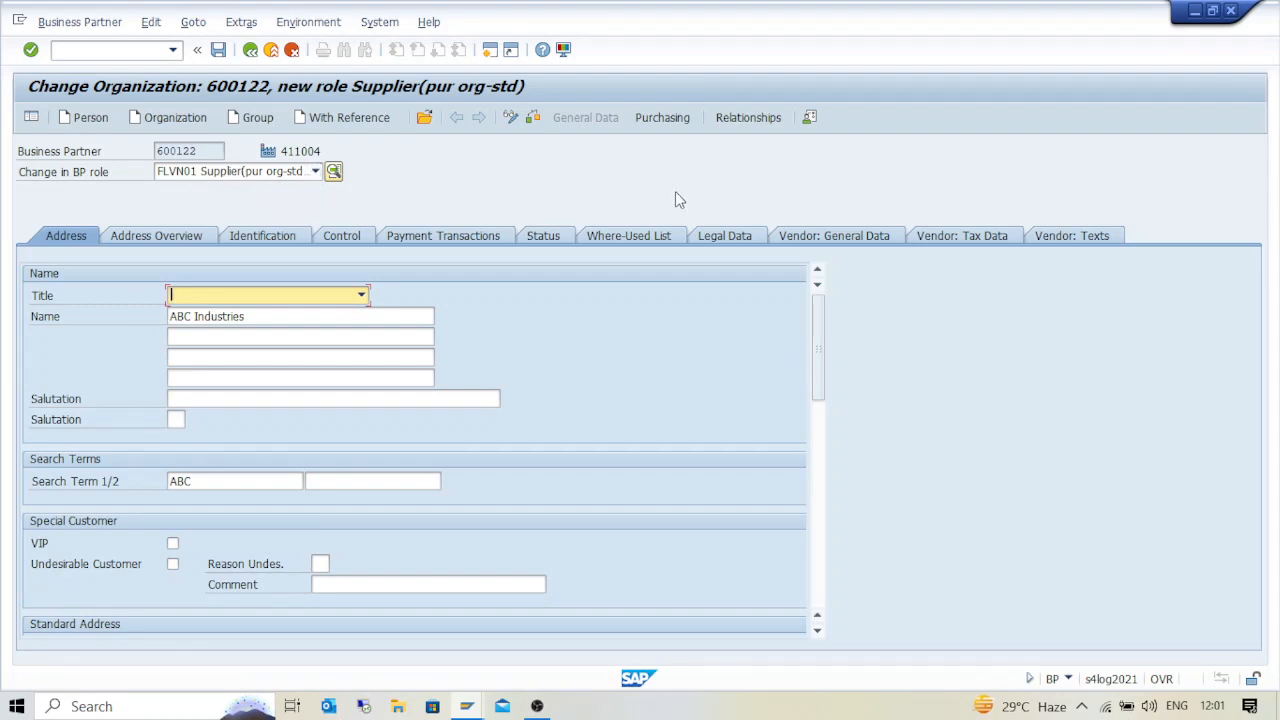
click(660, 118)
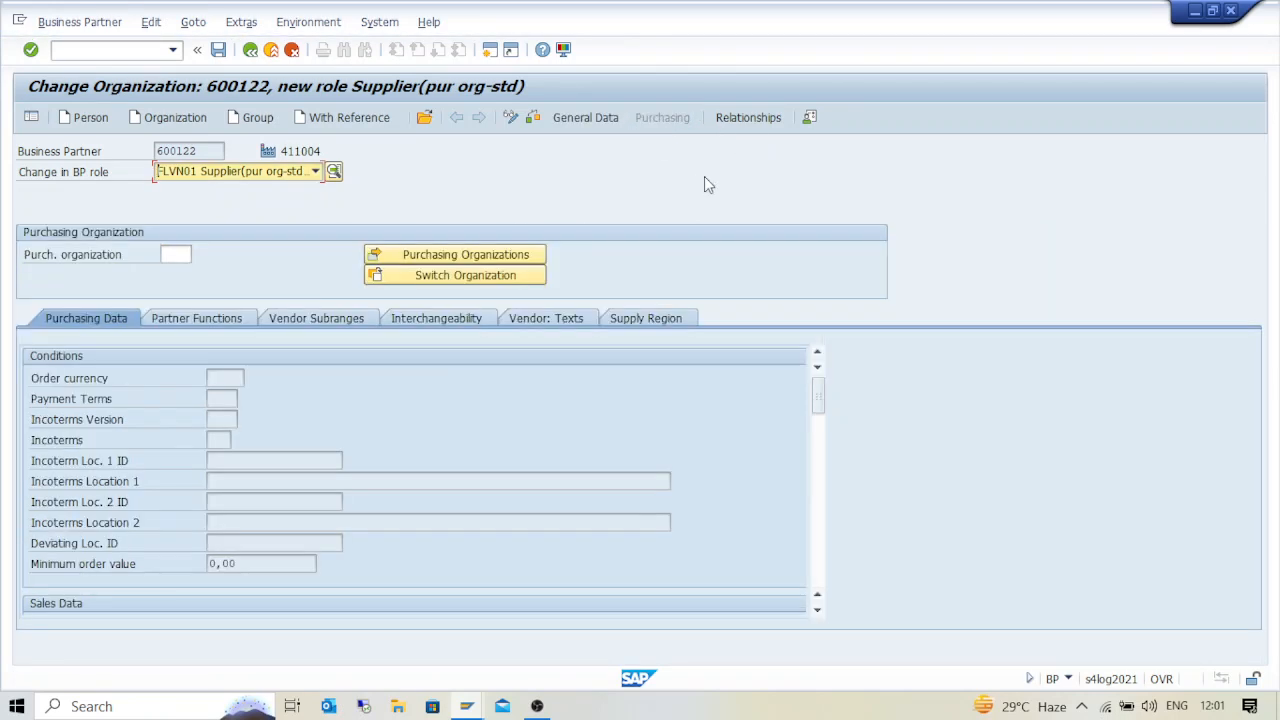
Enter purchasing organization NX00 for the supplier
click(186, 254)
key(BackSpace)
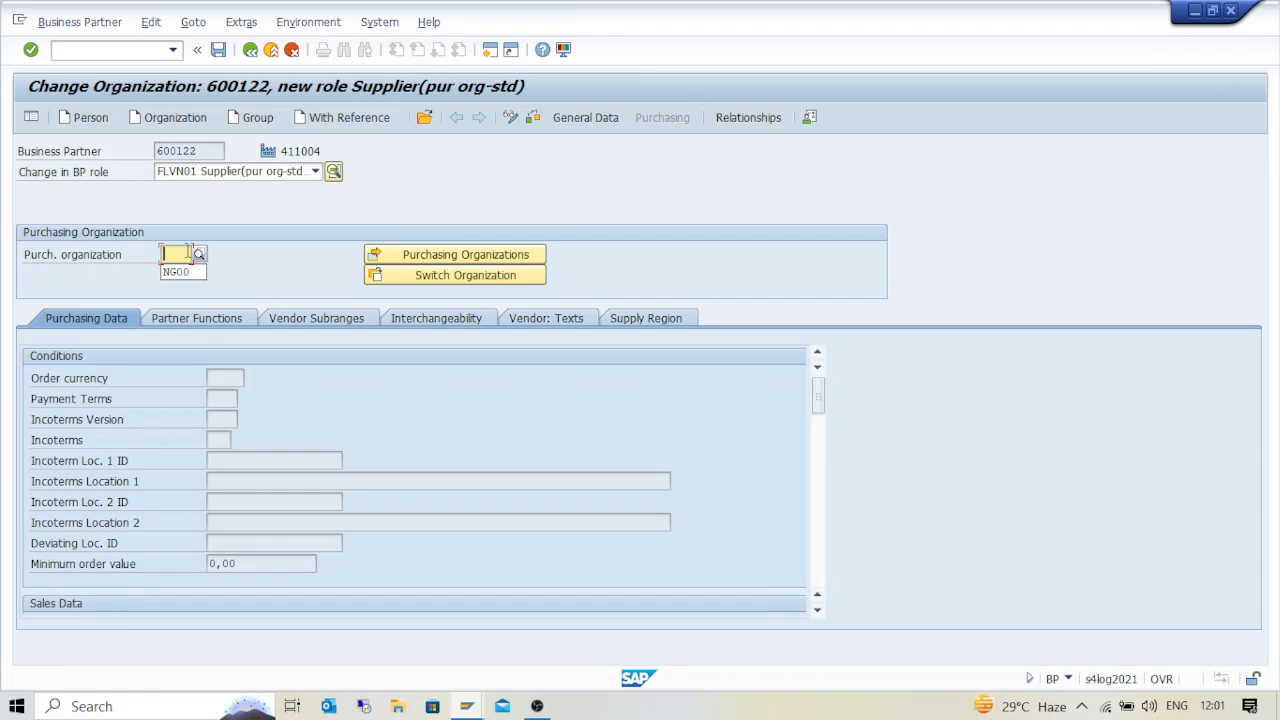
key(Down)
key(Return)
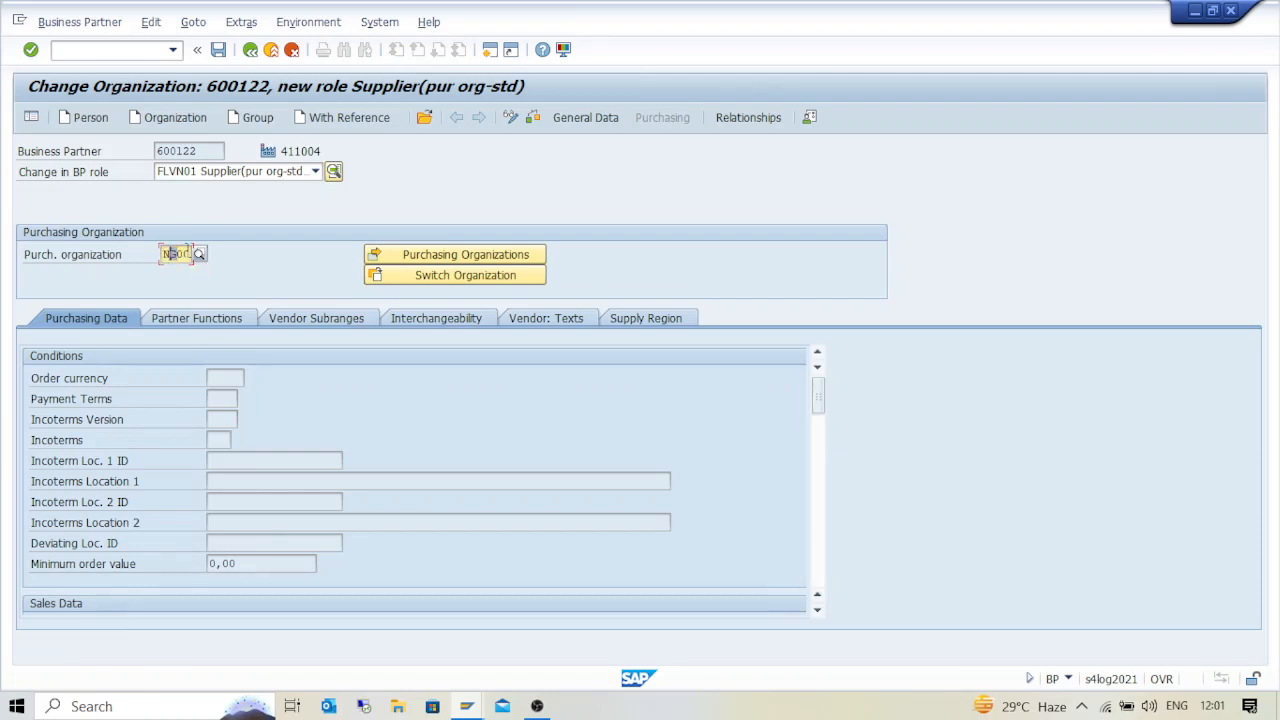
text(NX0)
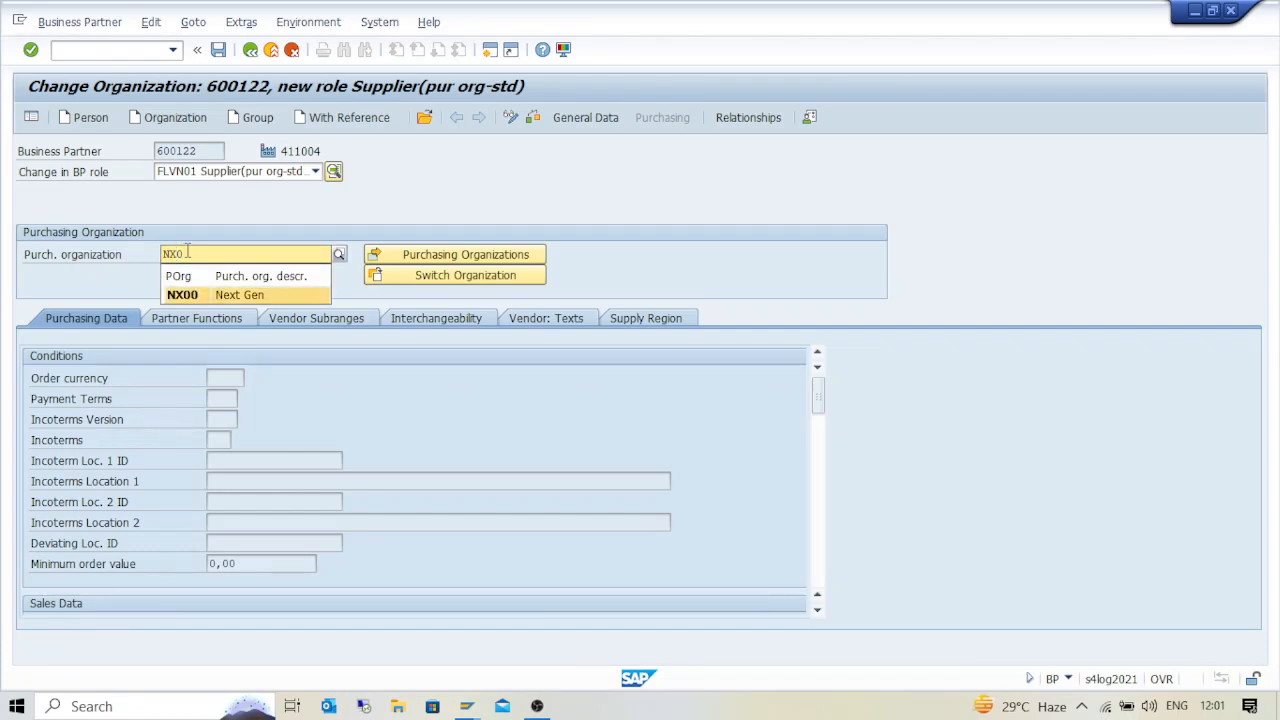
key(Return)
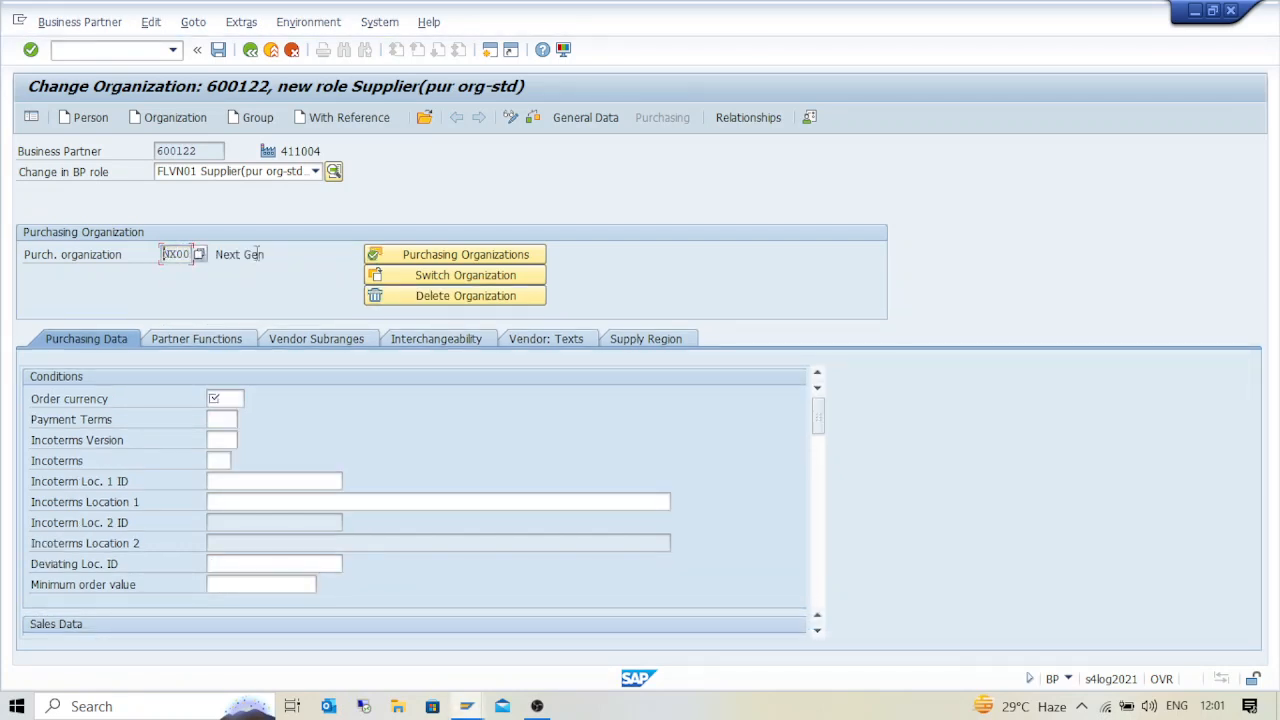
Set order currency INR and payment terms 0001, leaving Incoterms Version empty
click(222, 399)
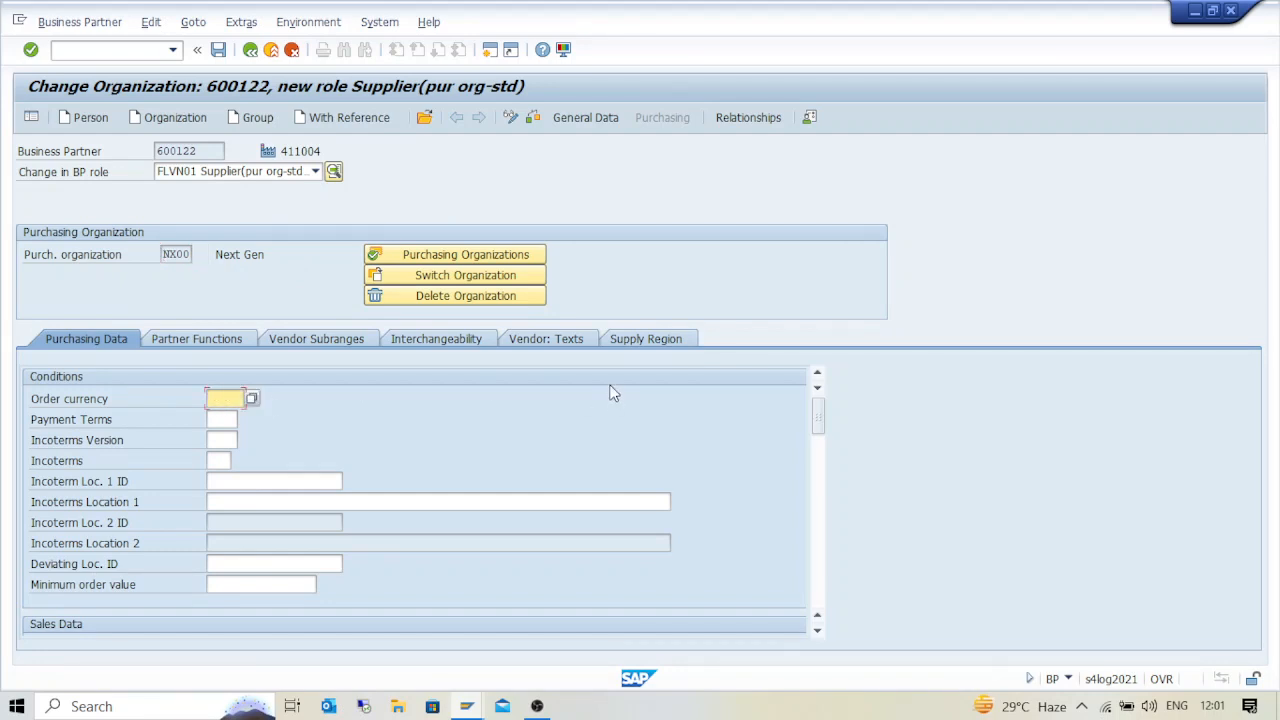
key(BackSpace)
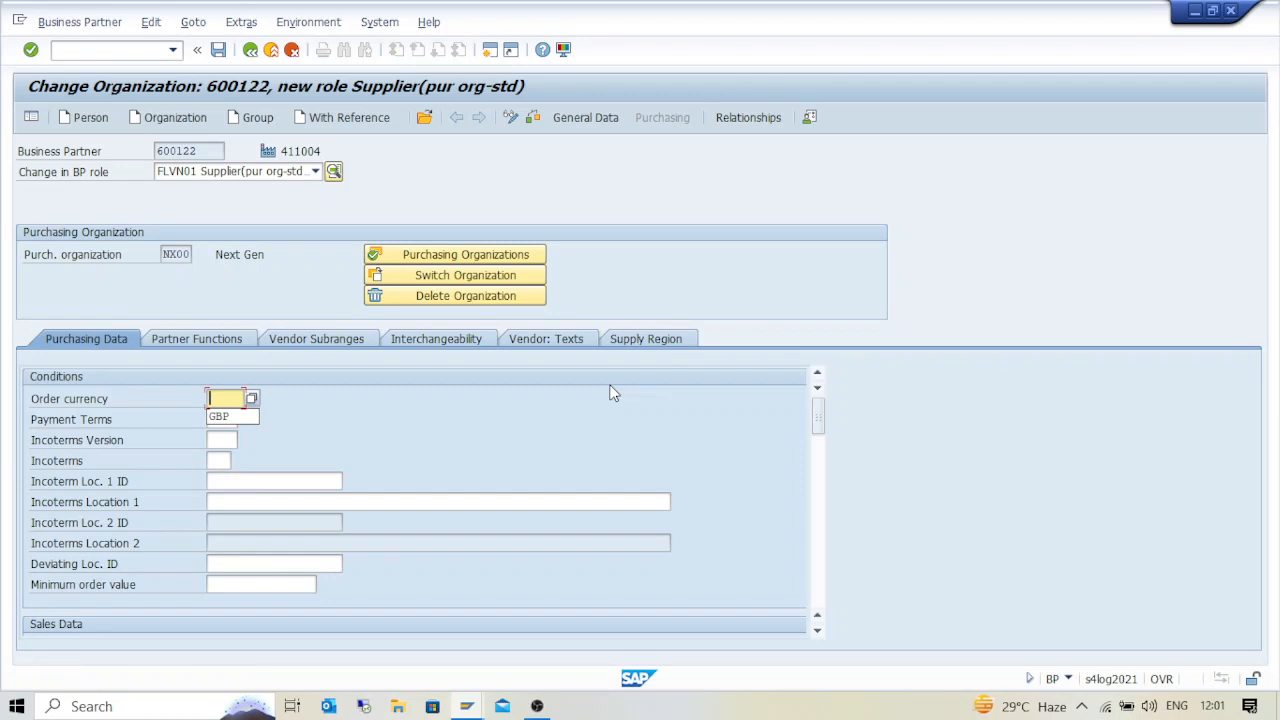
text(INR)
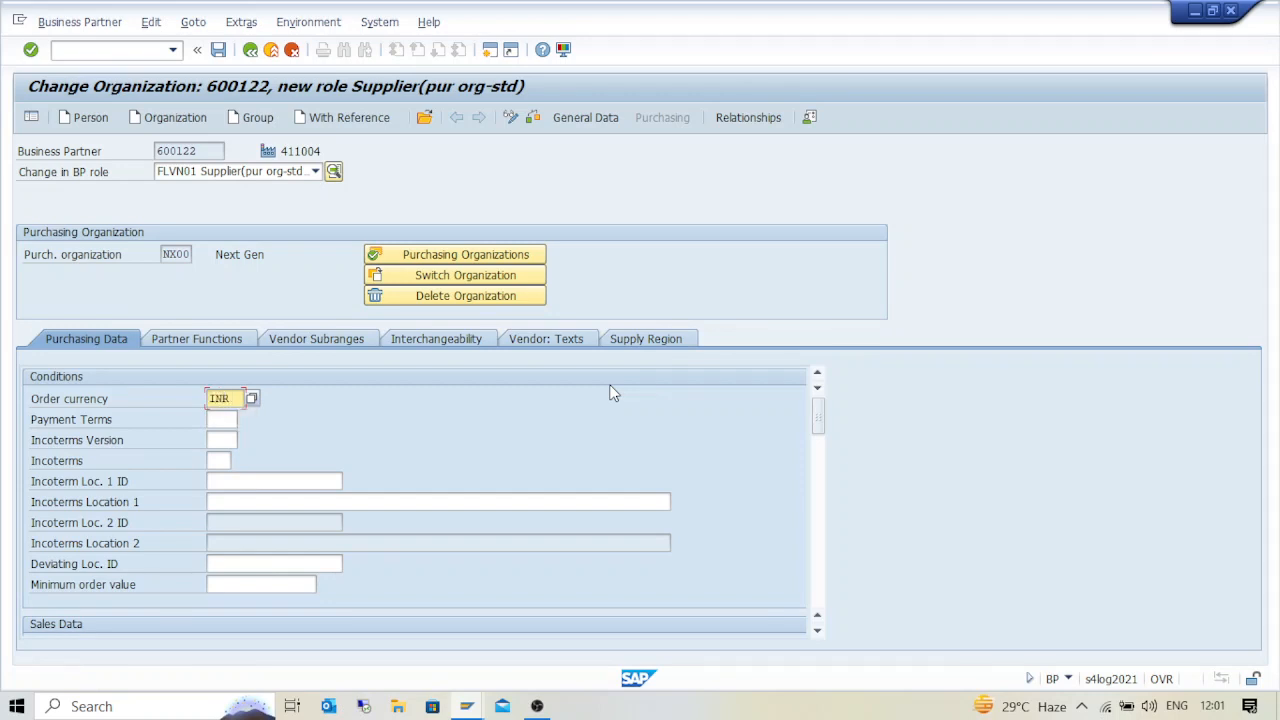
click(226, 420)
text(0001)
click(238, 440)
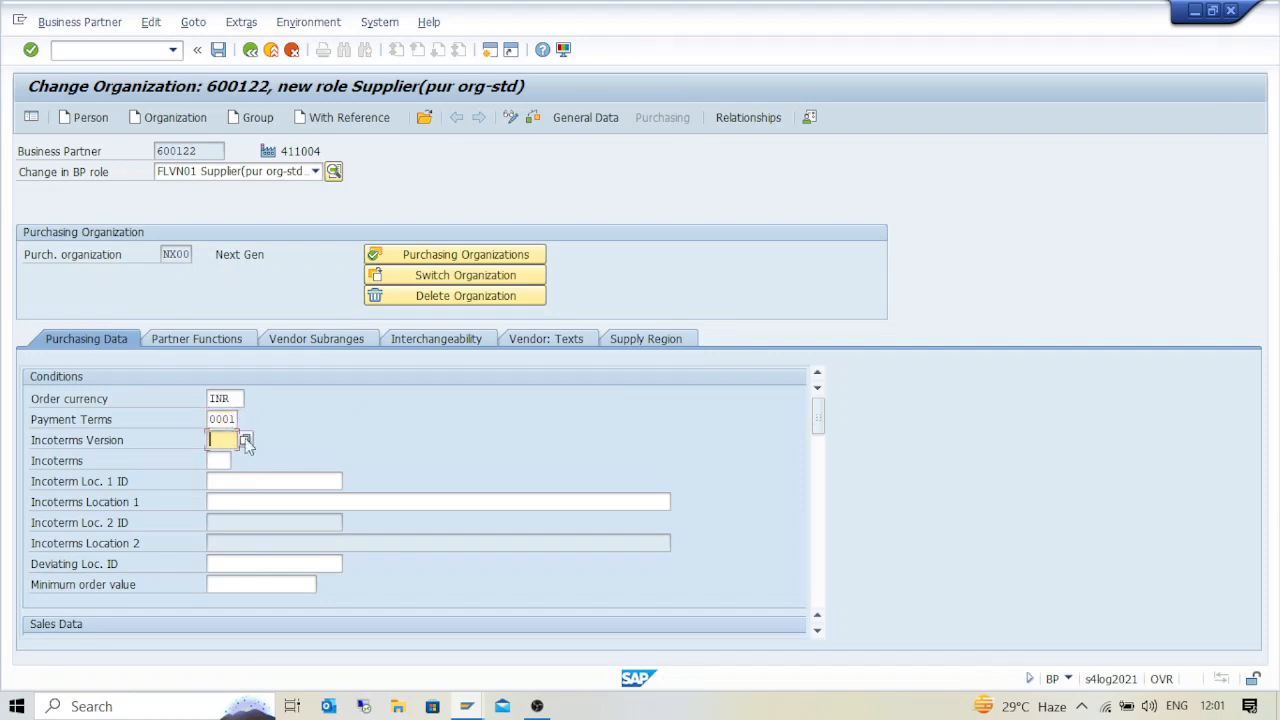
click(244, 440)
key(Escape)
Add partner functions VN (Supplier) and PI (Invoicing Party) to the NX00 purchasing data
scroll(329, 469, down, 15)
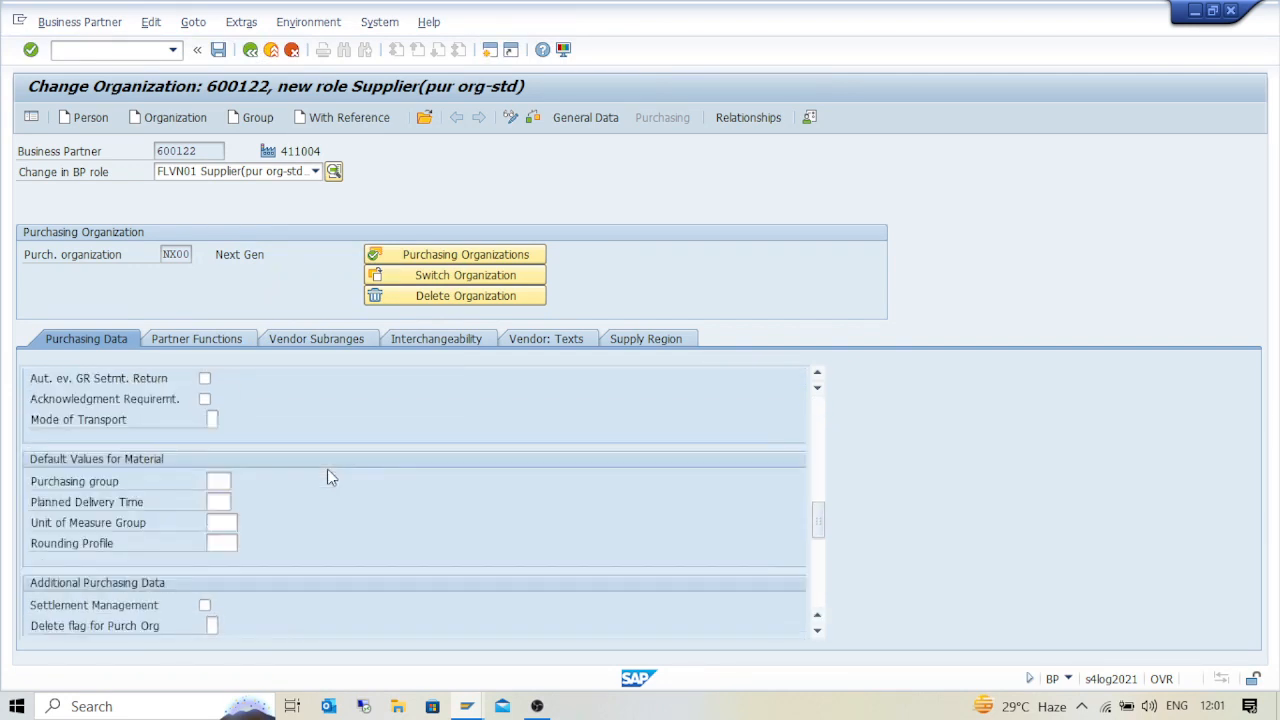
click(232, 344)
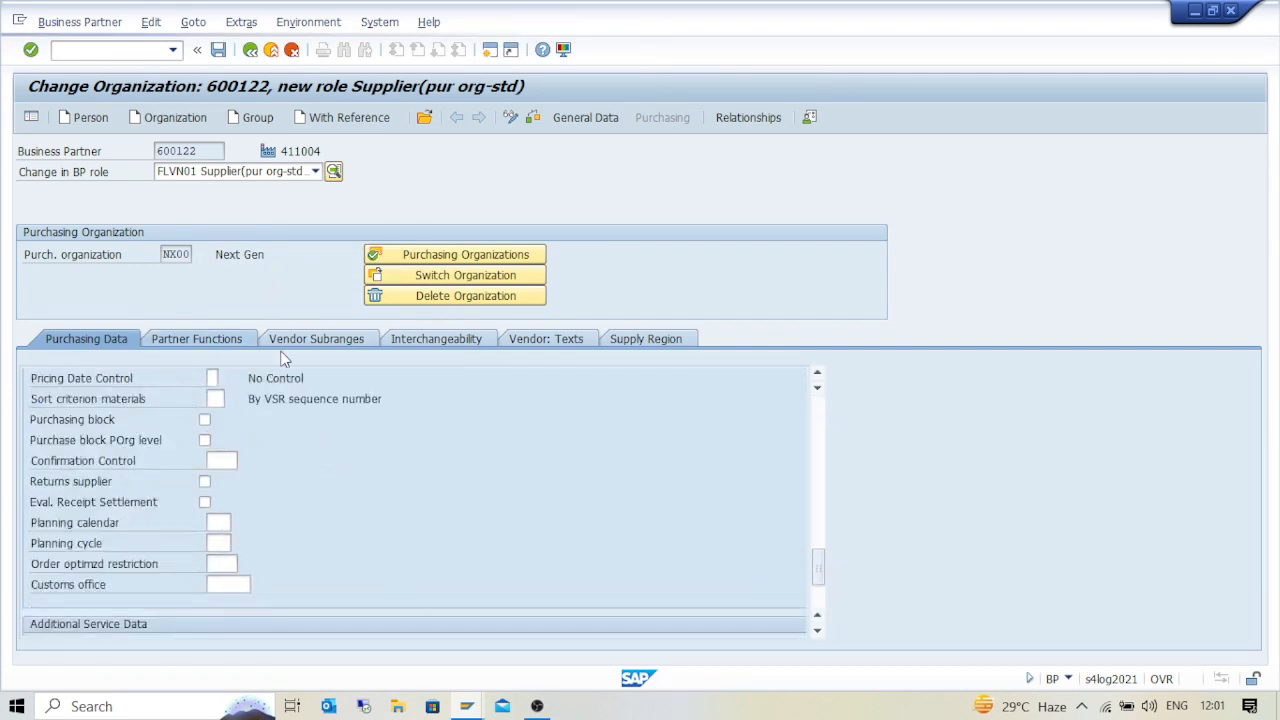
key(BackSpace)
key(Down)
key(Down)
key(Down)
key(Down)
key(Down)
key(Down)
key(Return)
key(Down)
key(BackSpace)
key(Down)
key(Down)
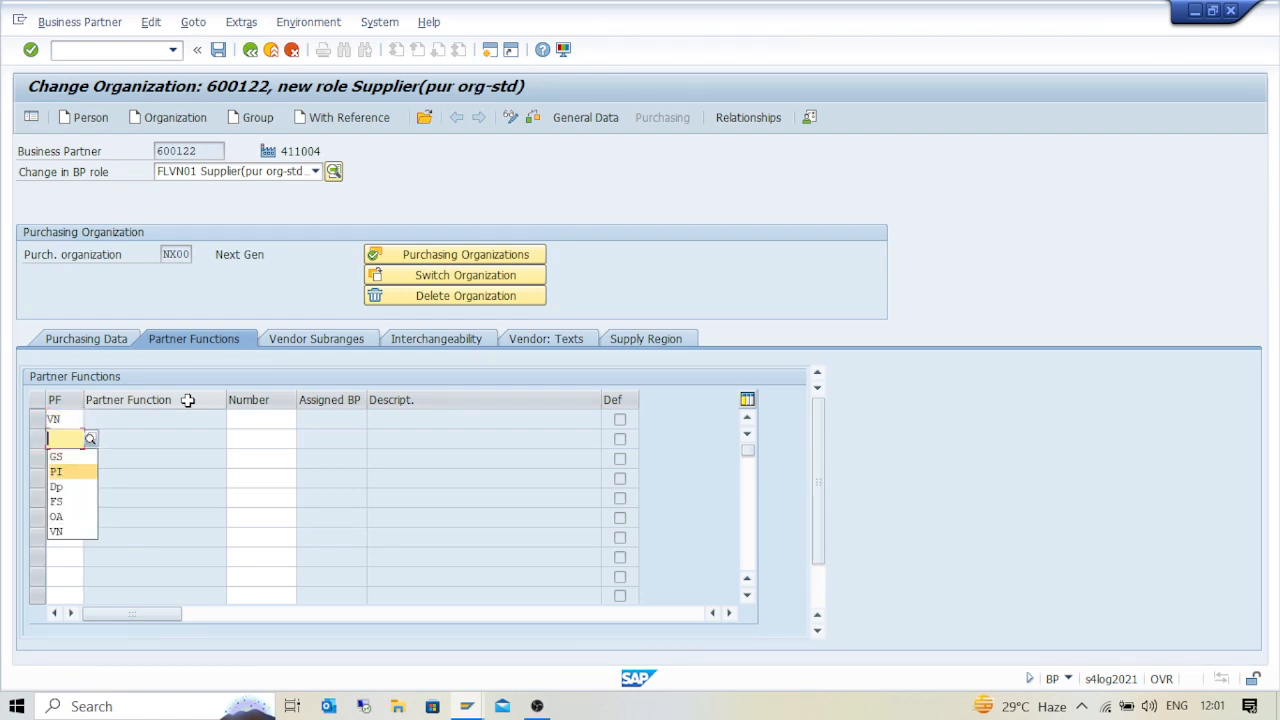
key(Return)
key(Return)
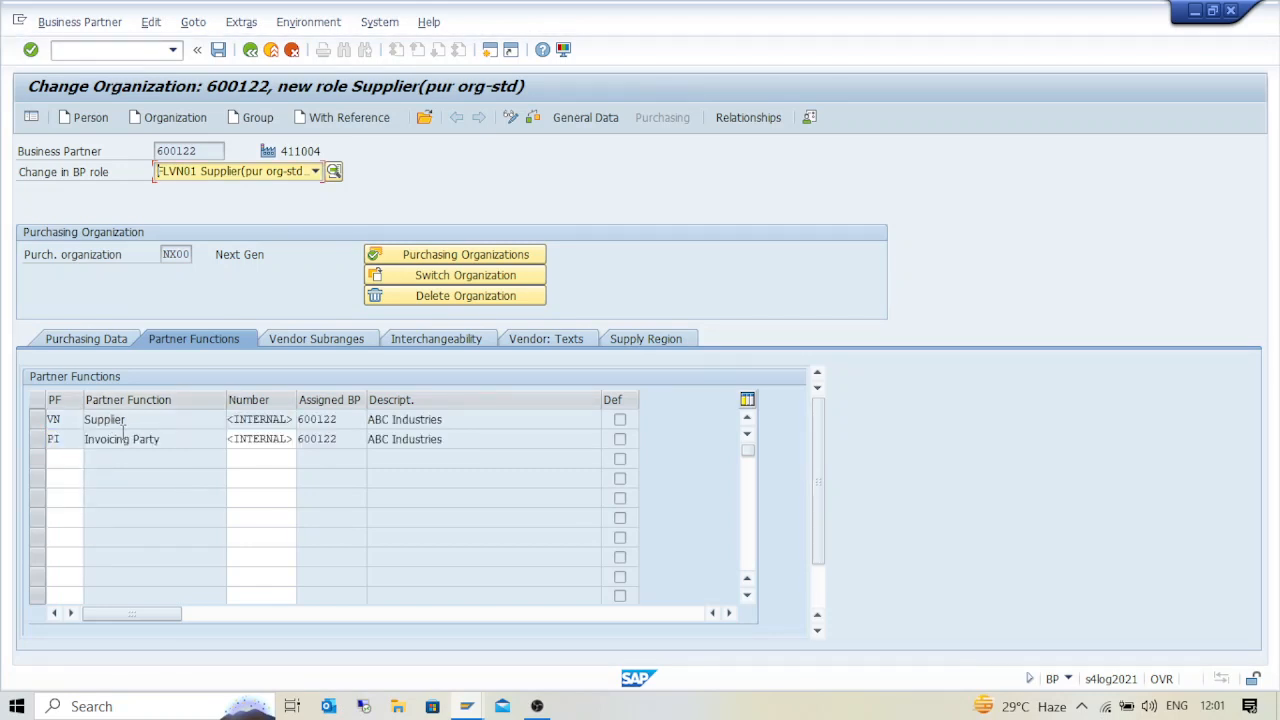
Fill in the missing city Pune in the address and save the supplier data
click(218, 50)
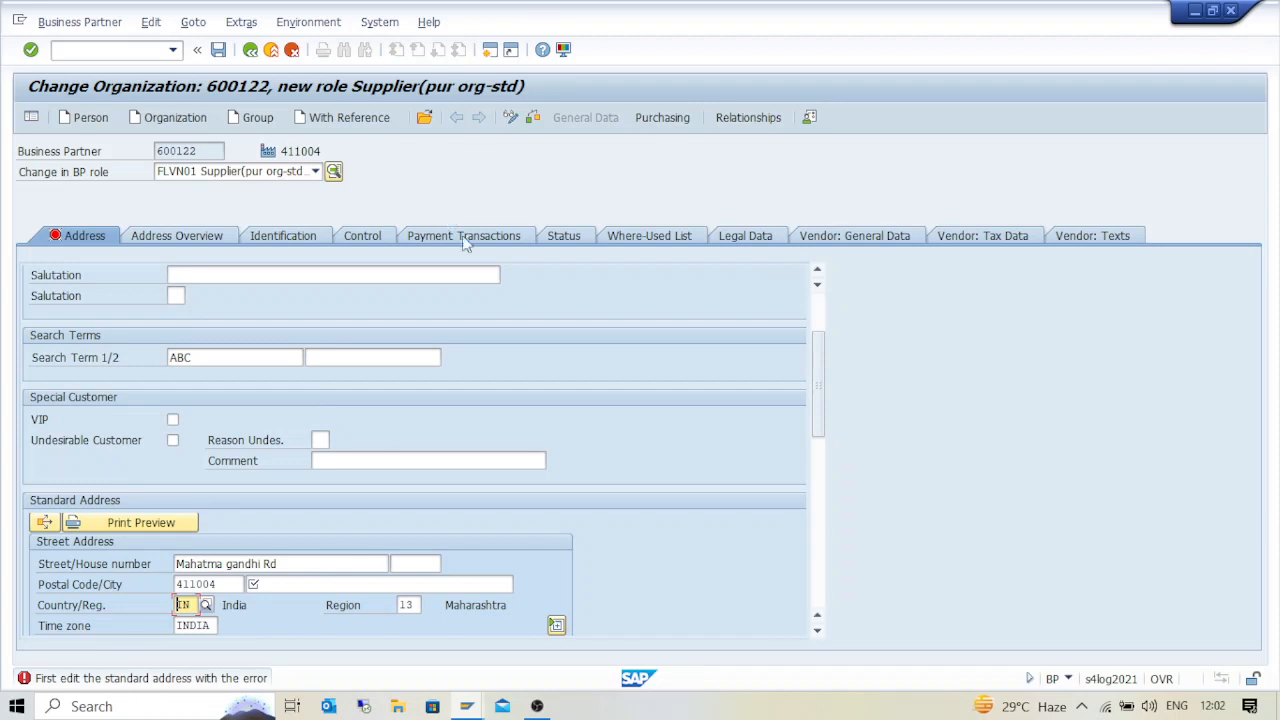
click(258, 588)
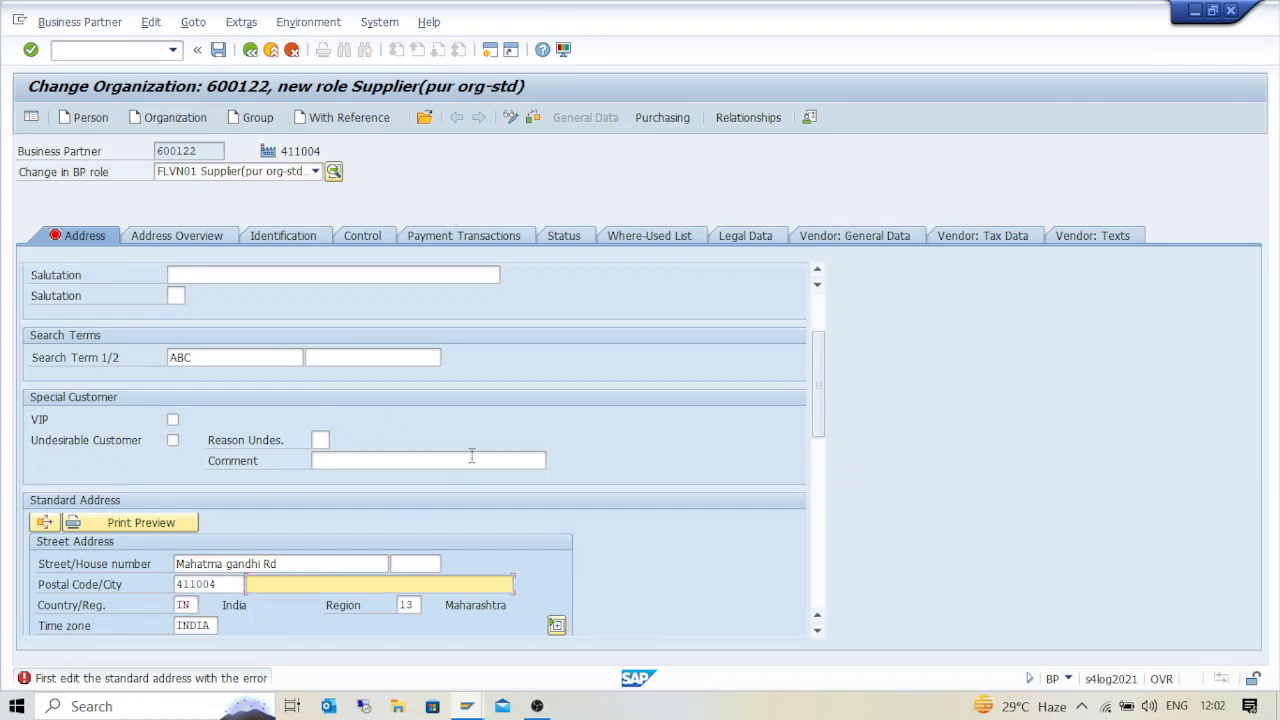
text(Pune)
key(Return)
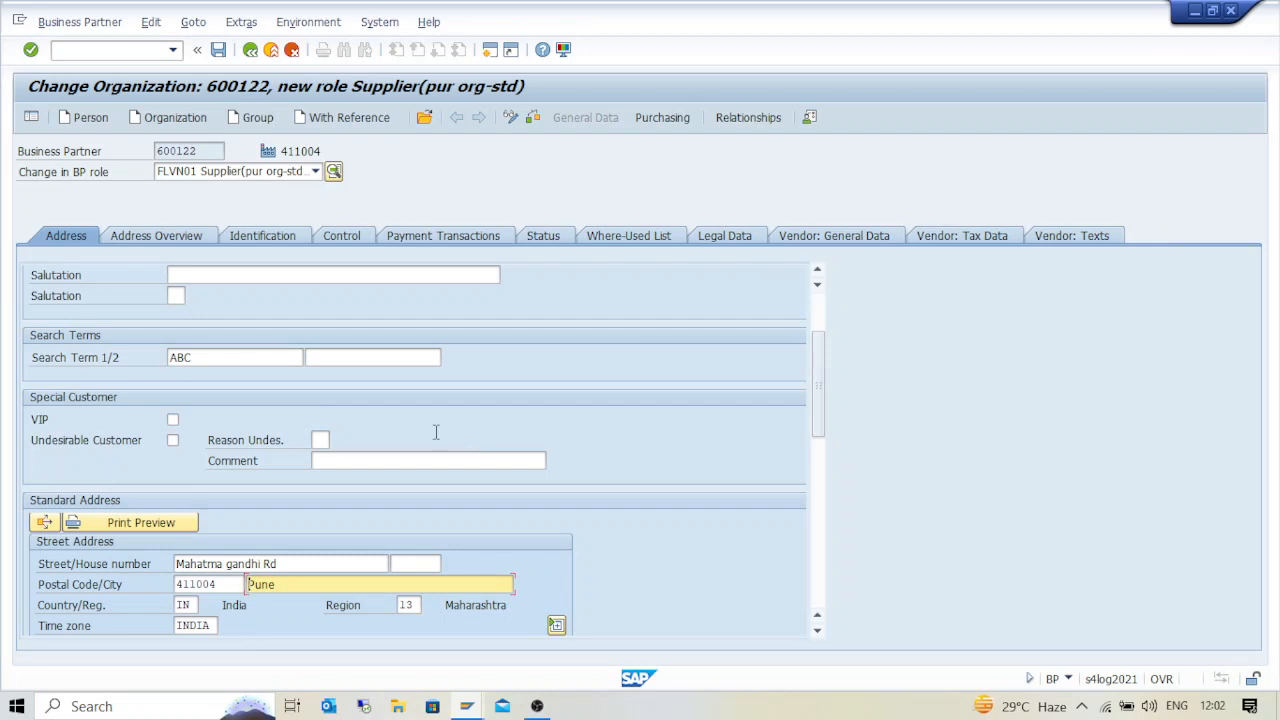
click(218, 49)
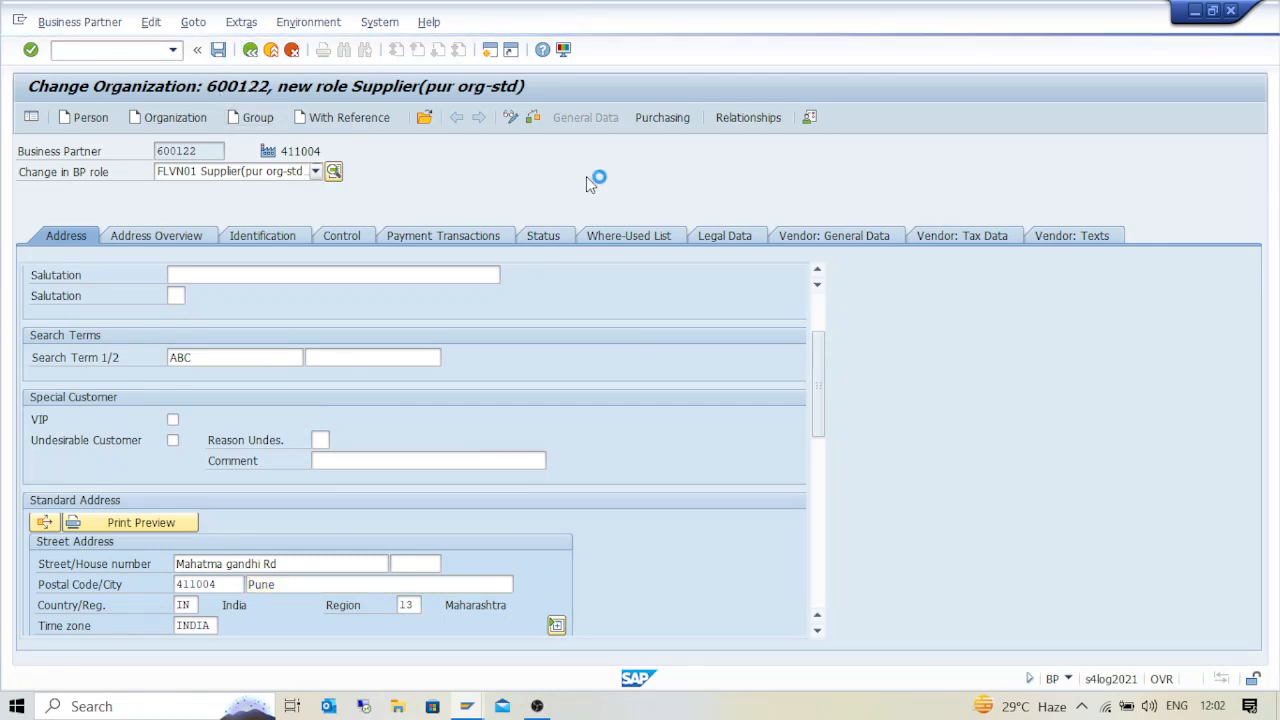
key(alt+Tab)
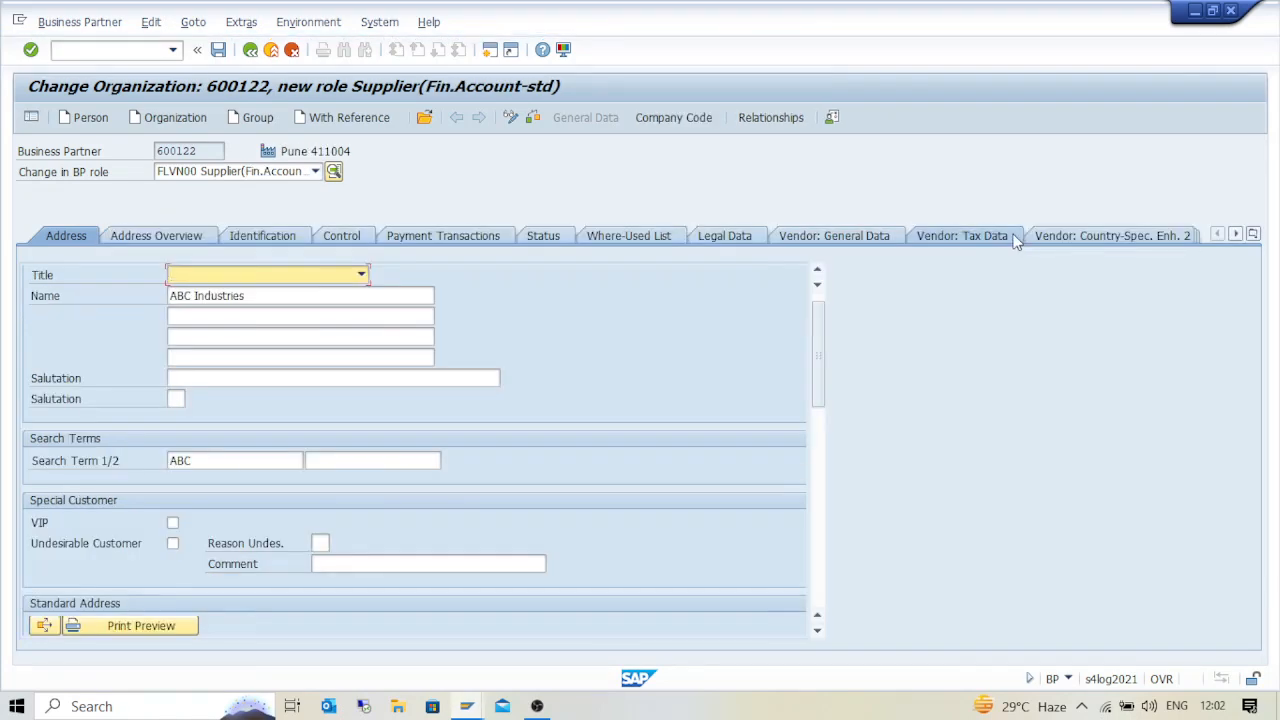
Switch to role FLVN00 Supplier (Fin.Account-std) and enter company code NXGB (Next Era)
click(270, 173)
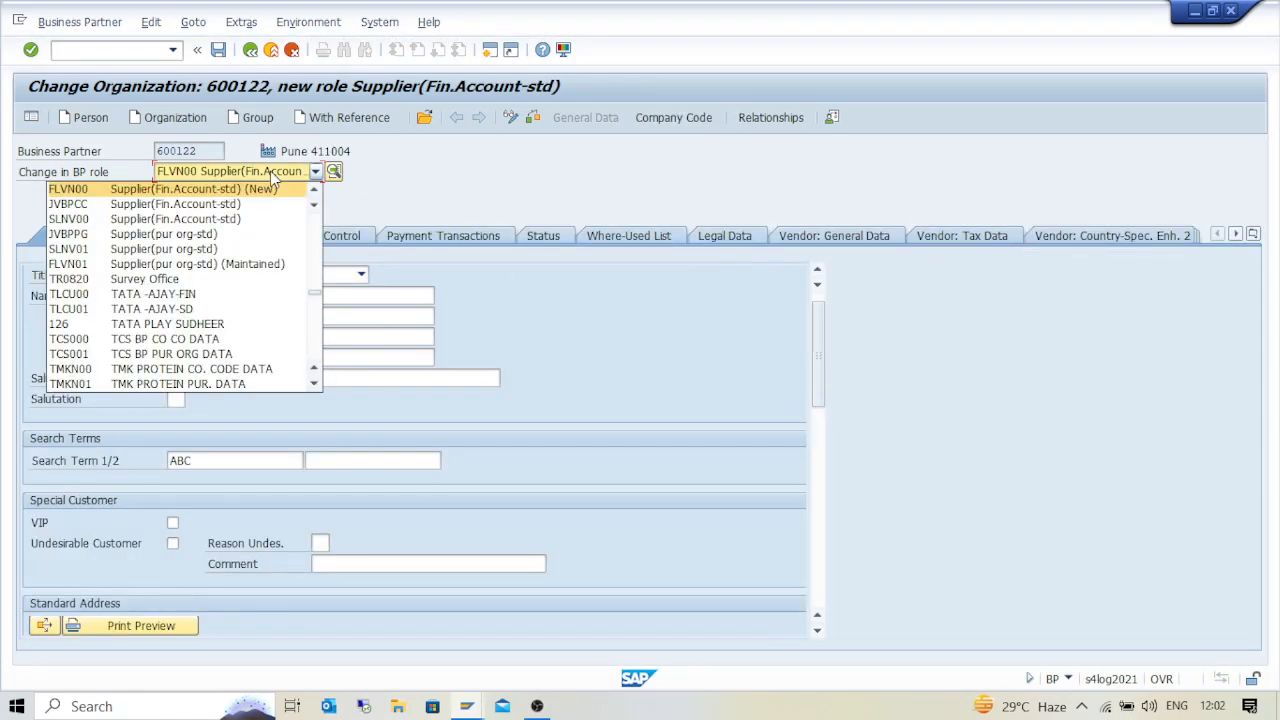
click(190, 190)
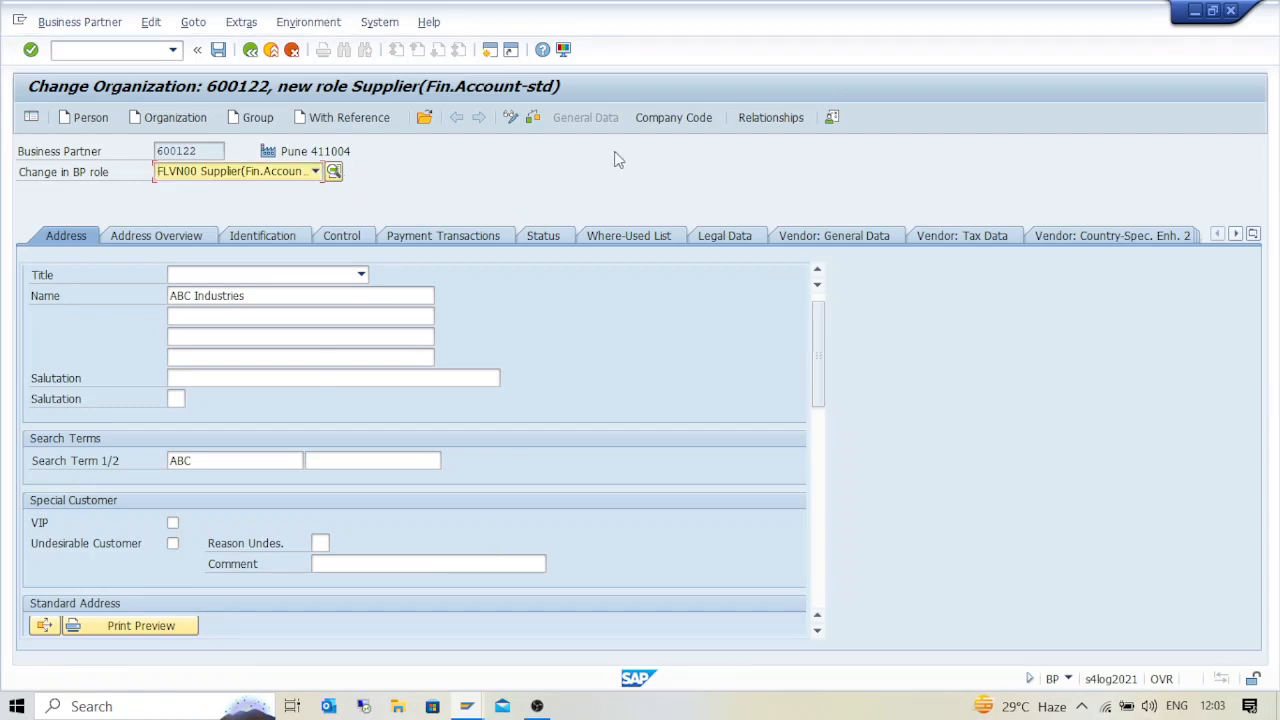
click(686, 121)
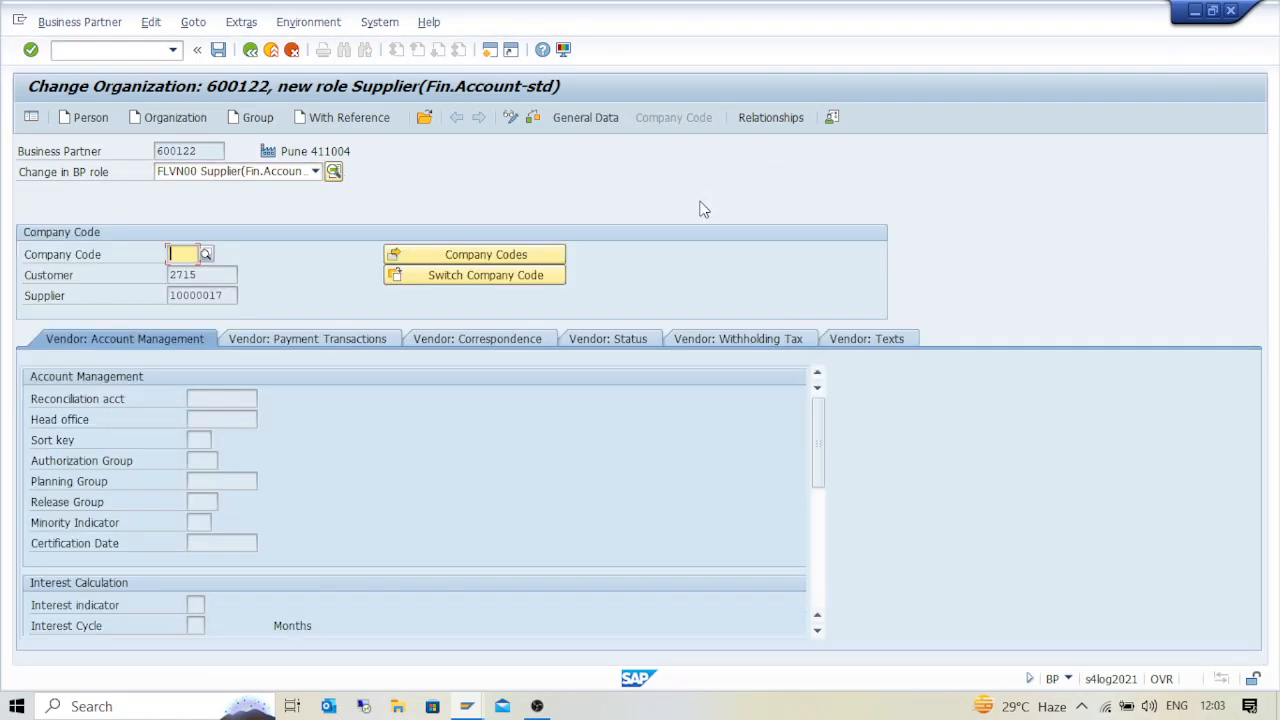
key(Down)
key(Down)
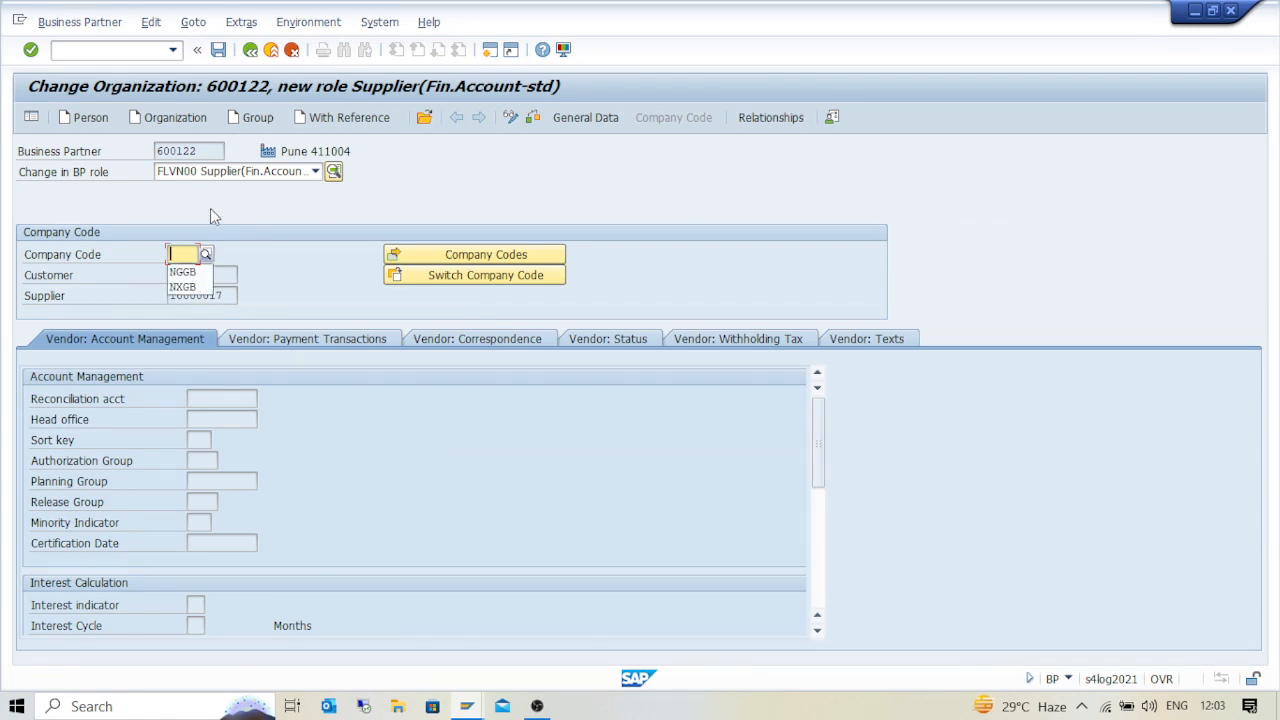
key(Down)
key(Return)
key(Return)
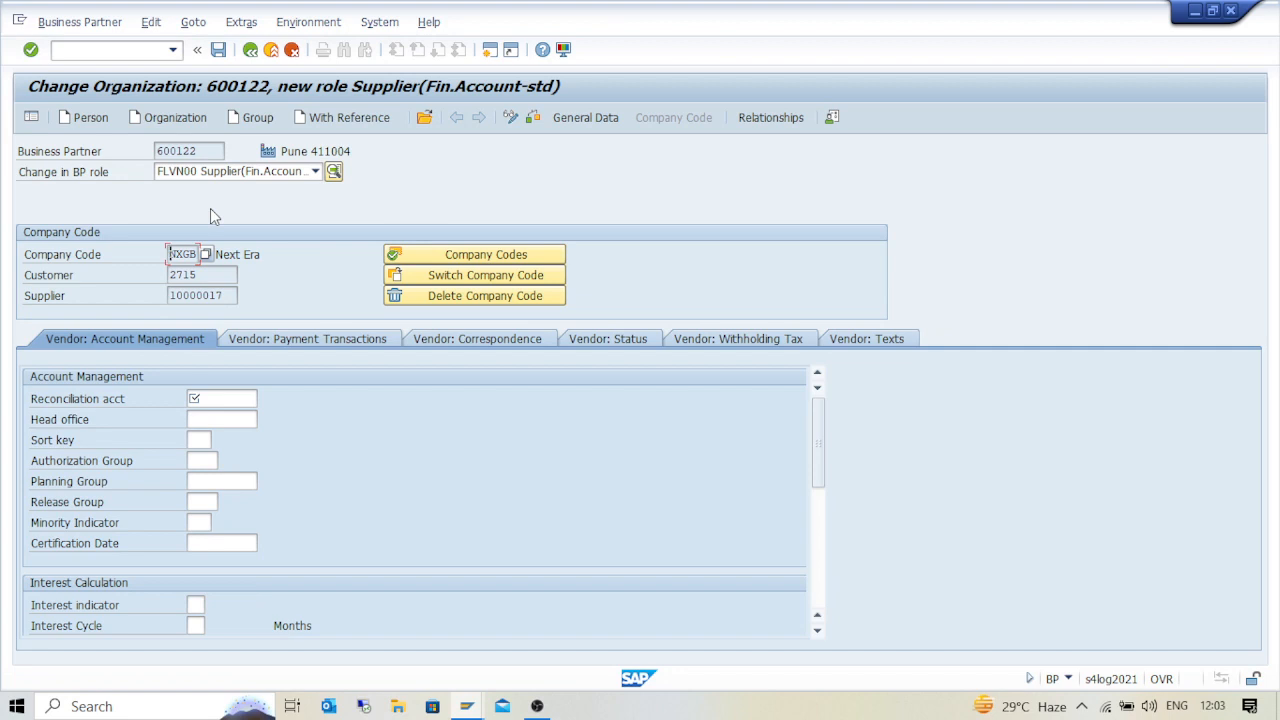
Set the NXGB reconciliation account to 160000 (Accounts payable-domestic)
click(225, 398)
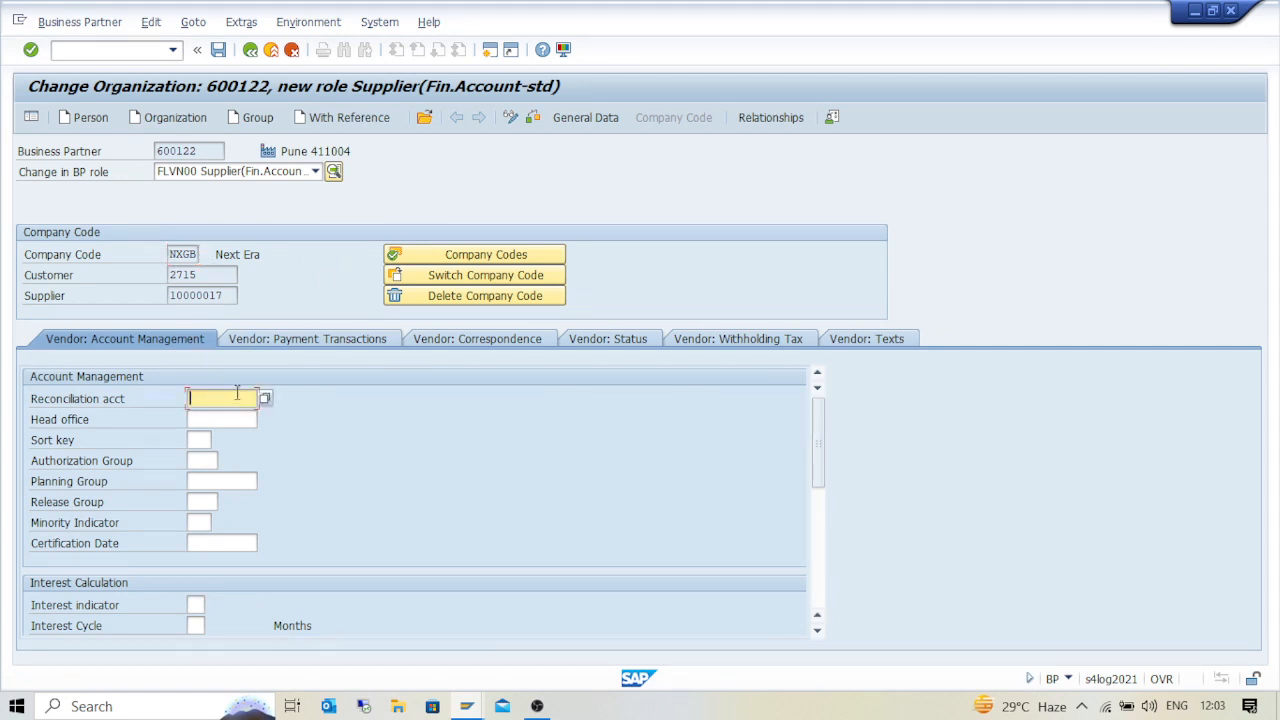
key(Down)
key(Down)
key(Return)
key(Return)
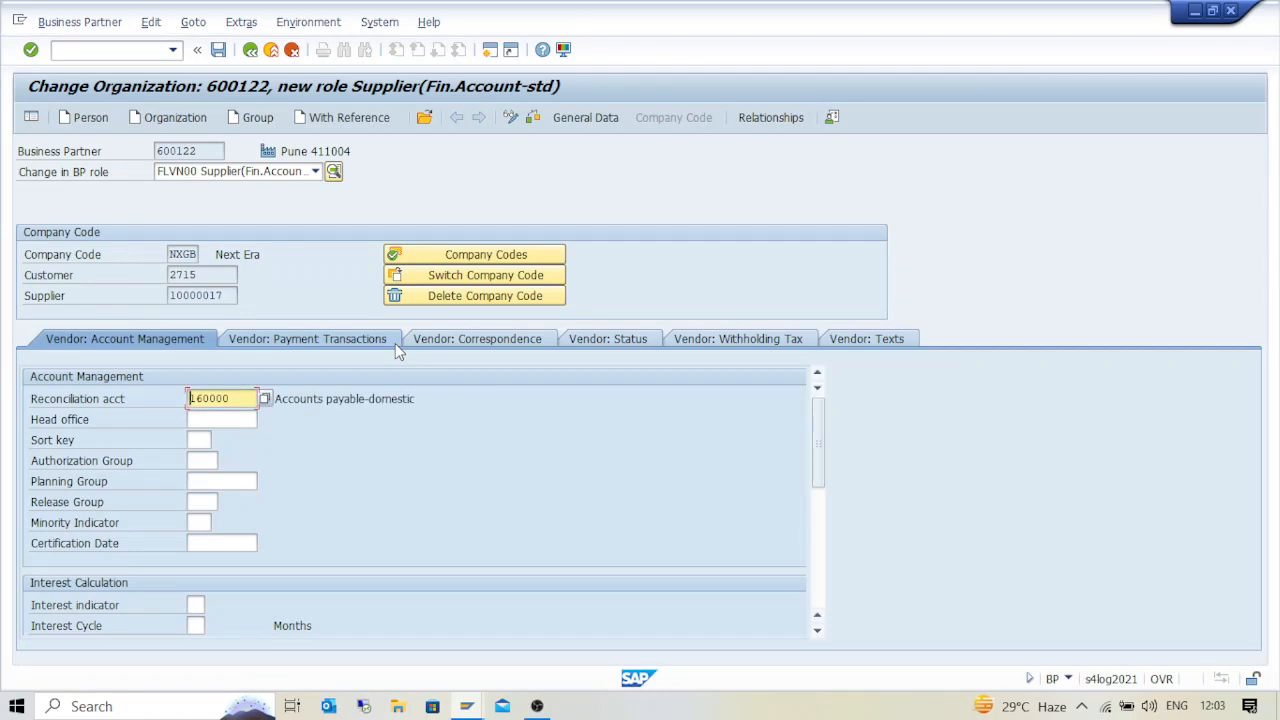
click(275, 399)
drag(275, 399, 462, 401)
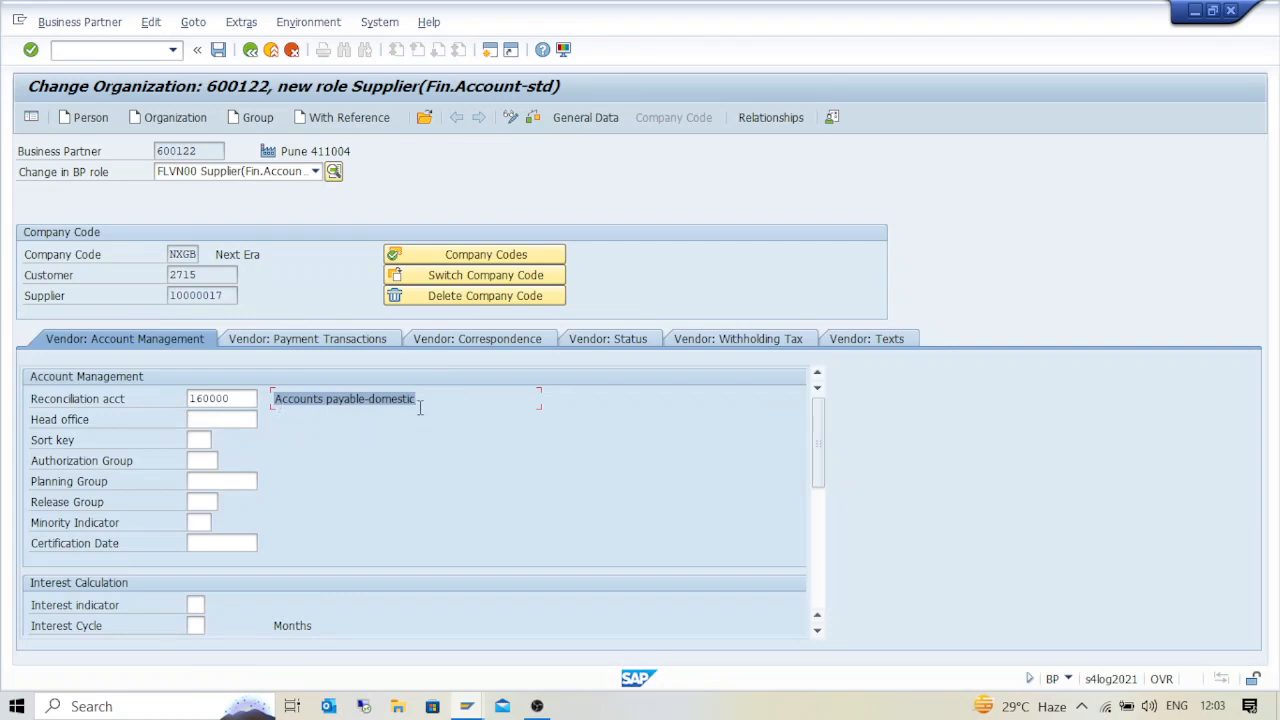
Enter payment terms 0001 in the supplier's payment transaction data
click(296, 341)
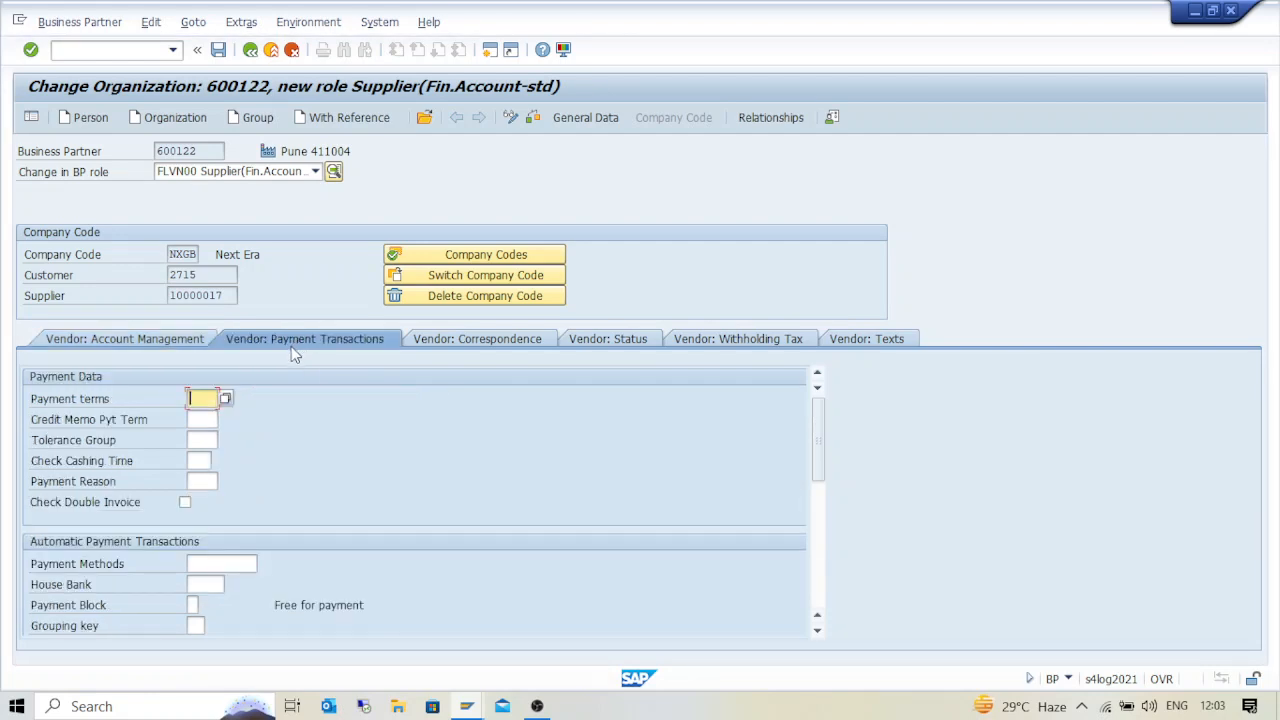
text(0001)
key(Return)
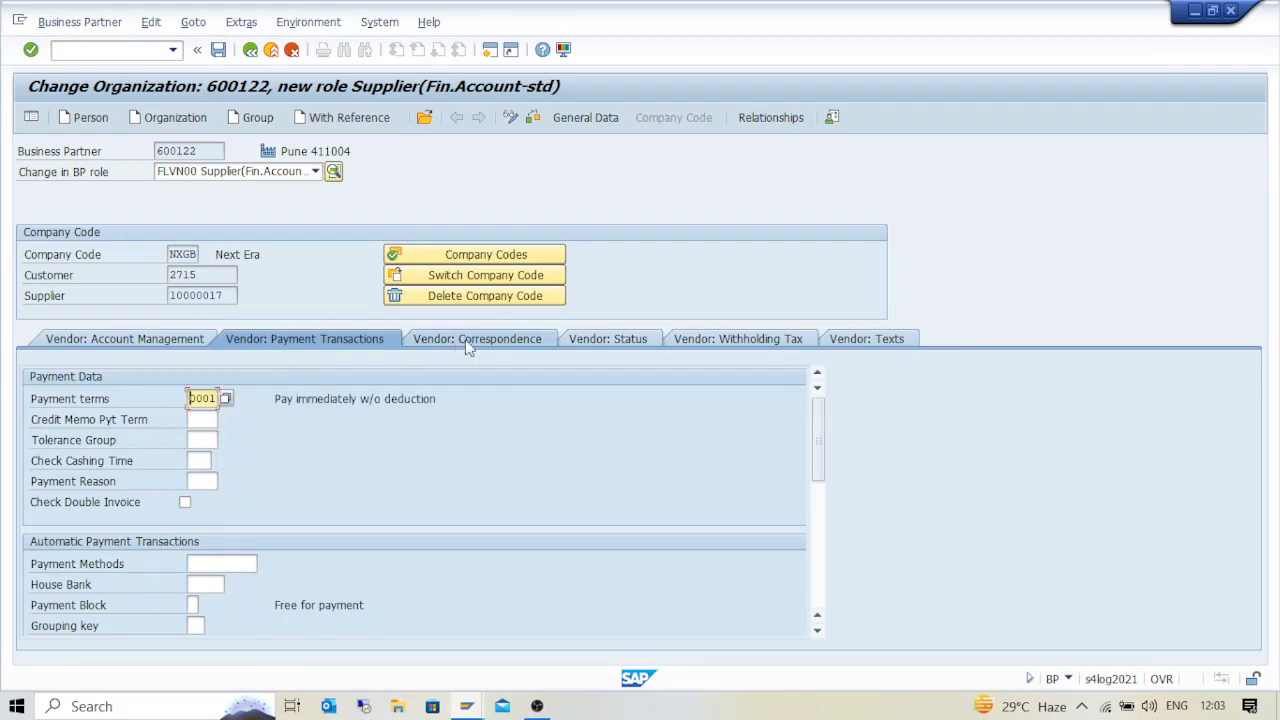
Move past the Correspondence and Status data to the Withholding Tax table
click(511, 338)
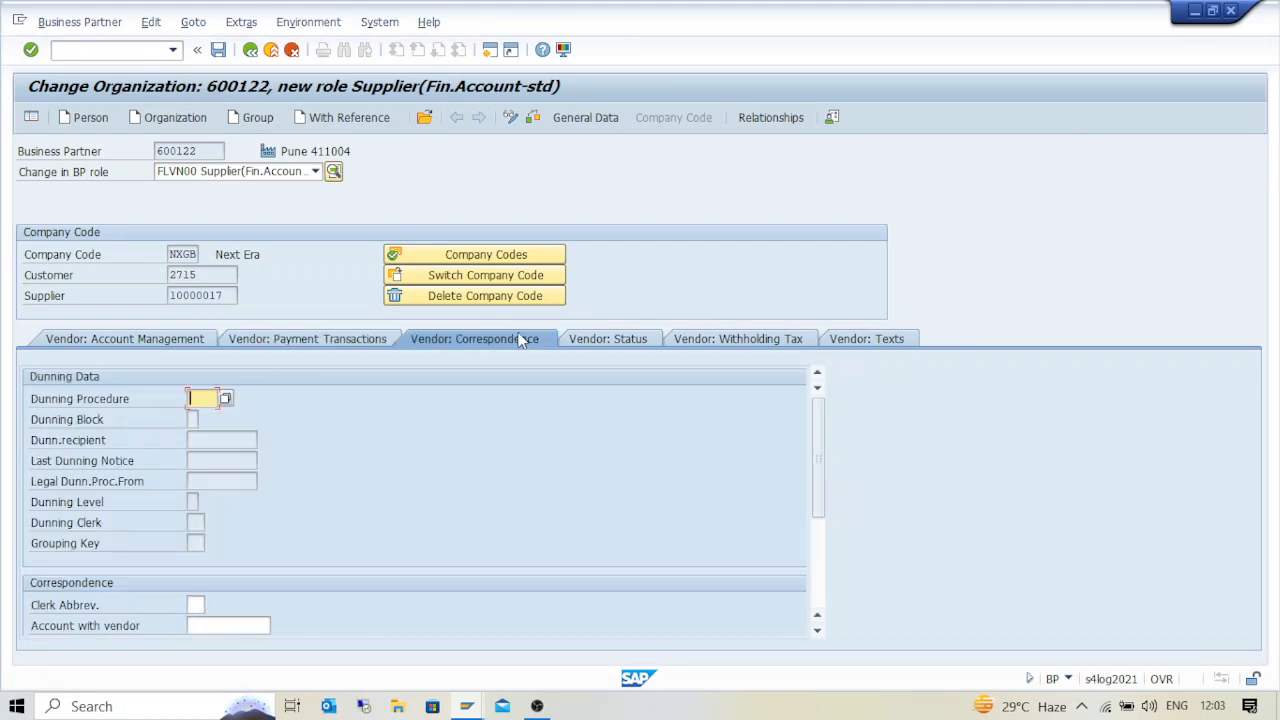
click(618, 340)
click(745, 340)
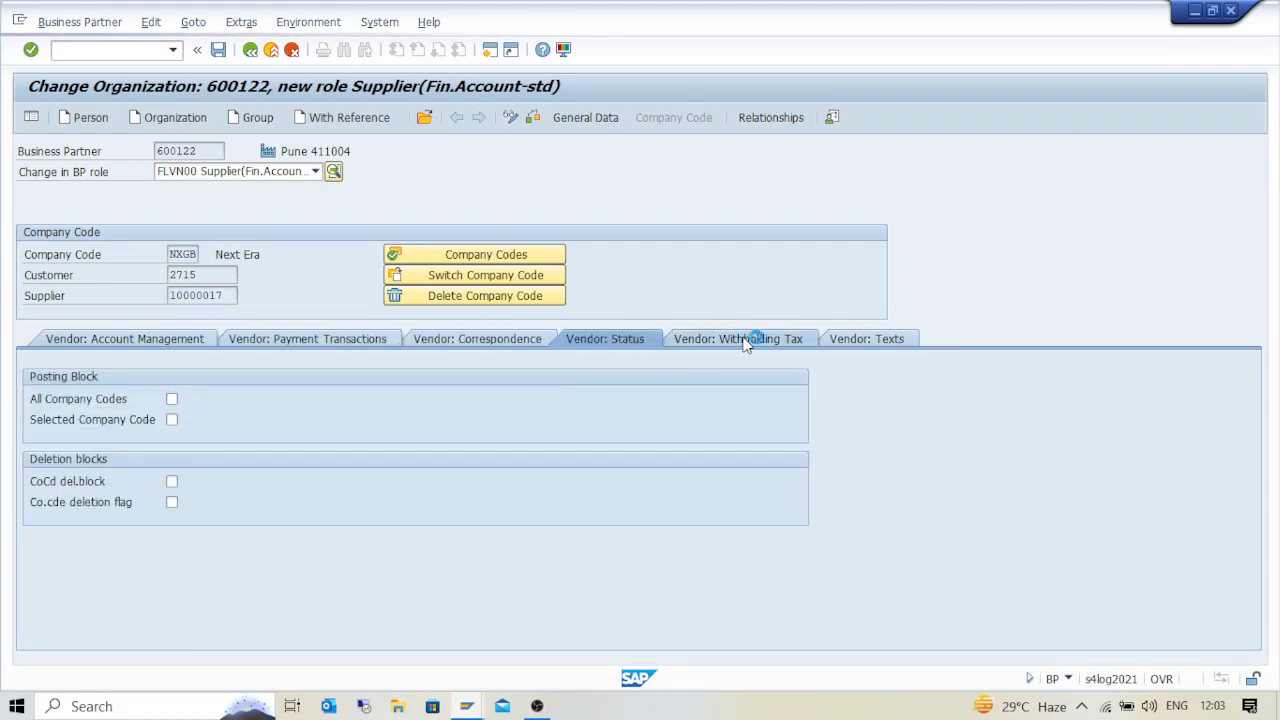